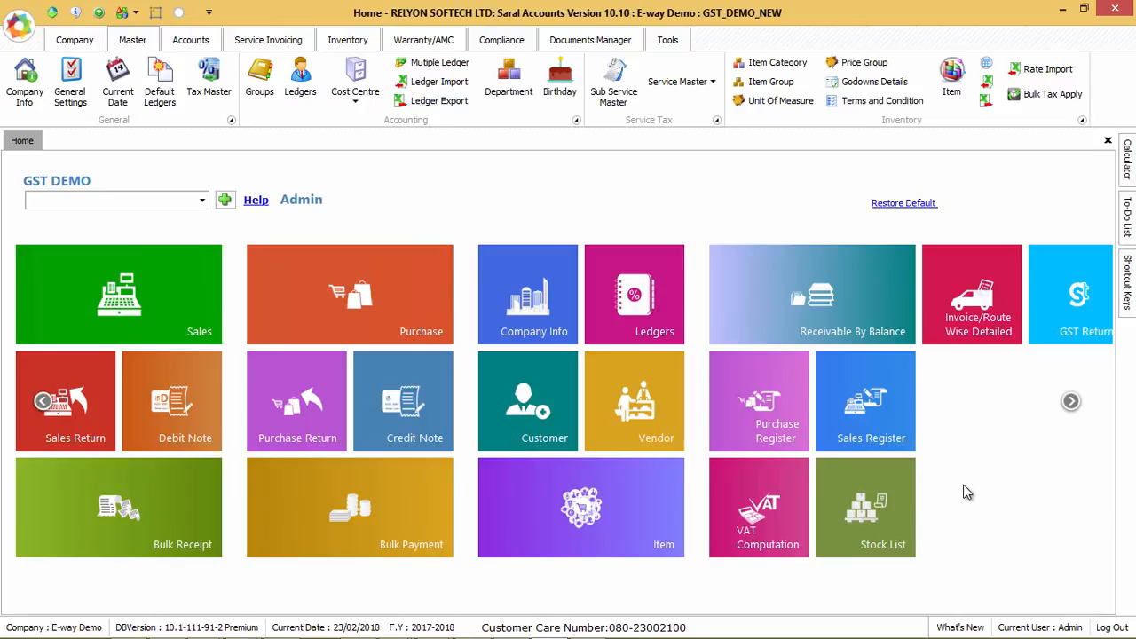
# Step: Tick Enable E-Way in Inventory Settings, apply it, and return to the home dashboard
pyautogui.click(347, 40)
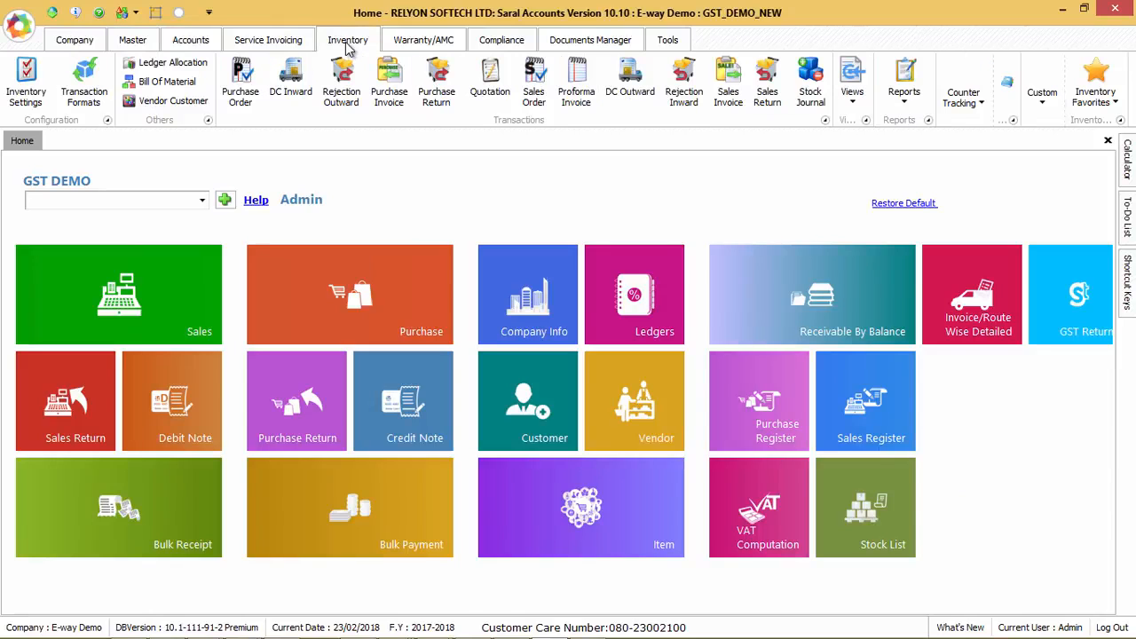
pyautogui.click(19, 82)
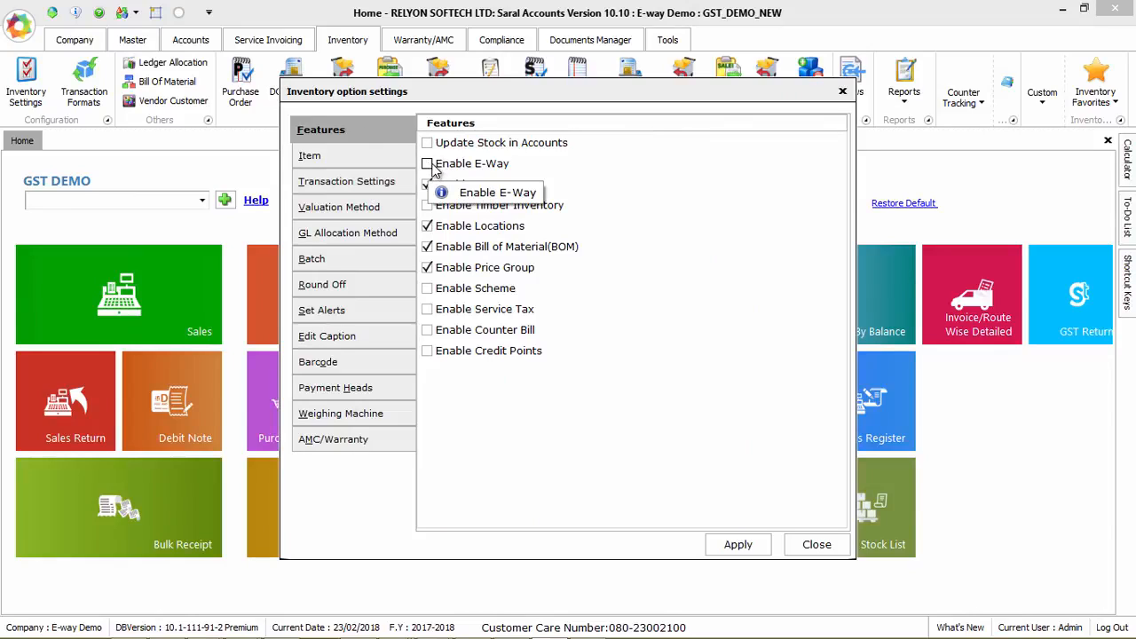
pyautogui.click(428, 166)
pyautogui.click(719, 545)
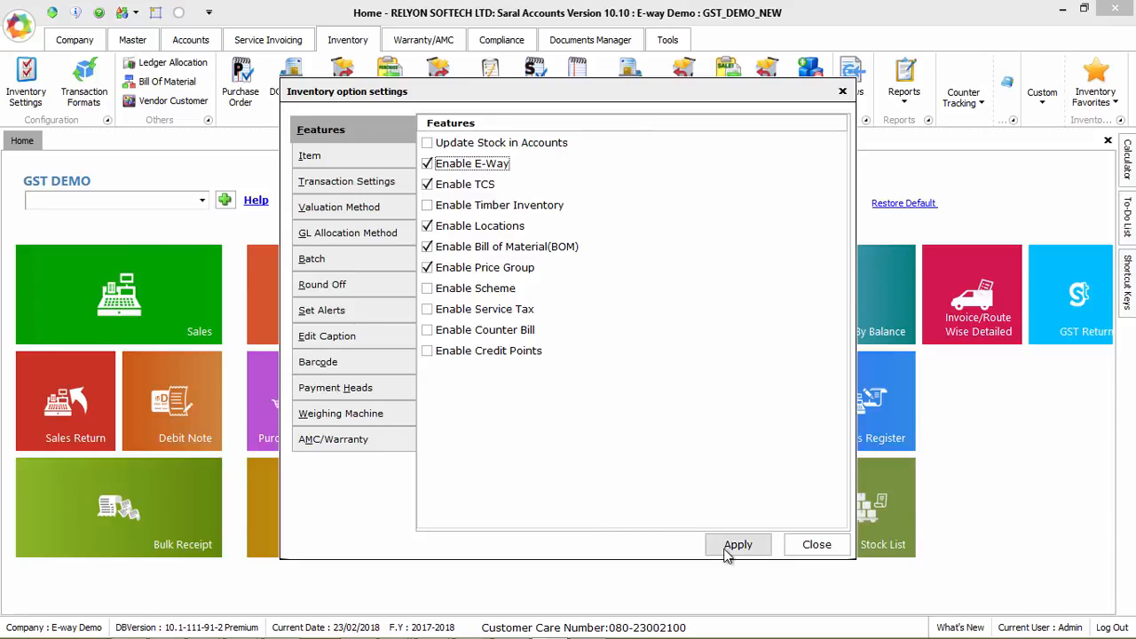
pyautogui.press('Return')
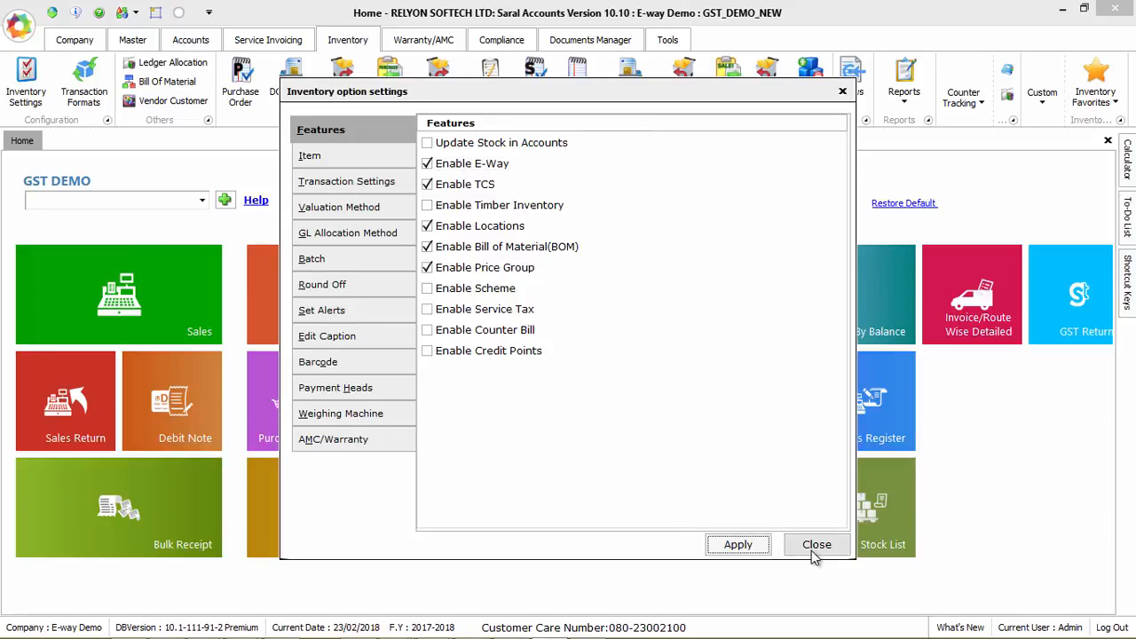
pyautogui.click(811, 549)
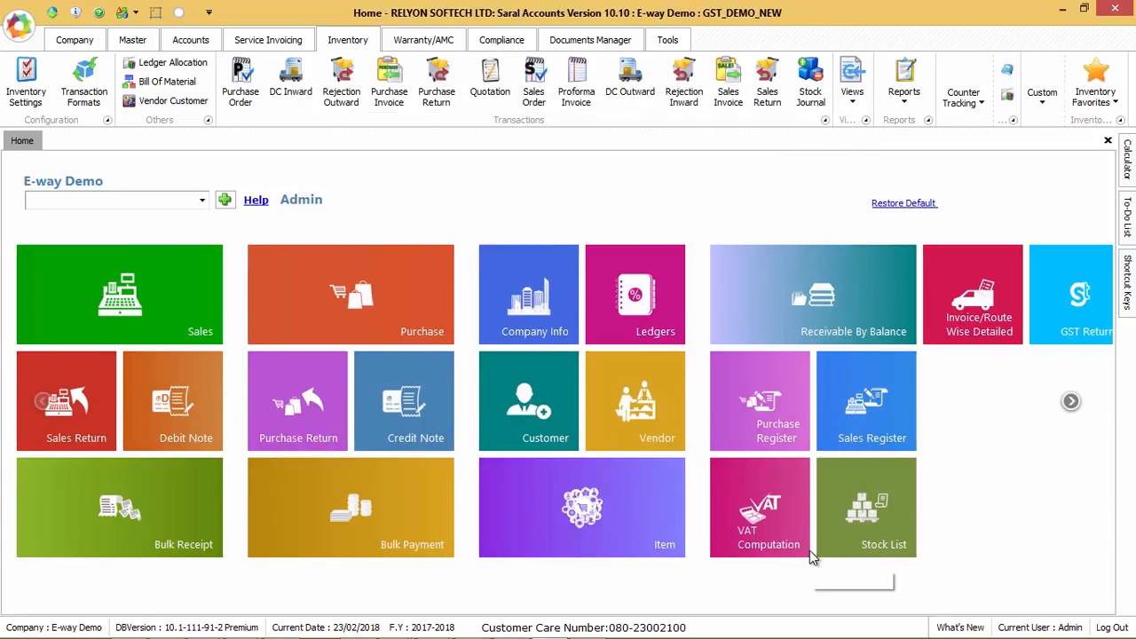
pyautogui.click(75, 40)
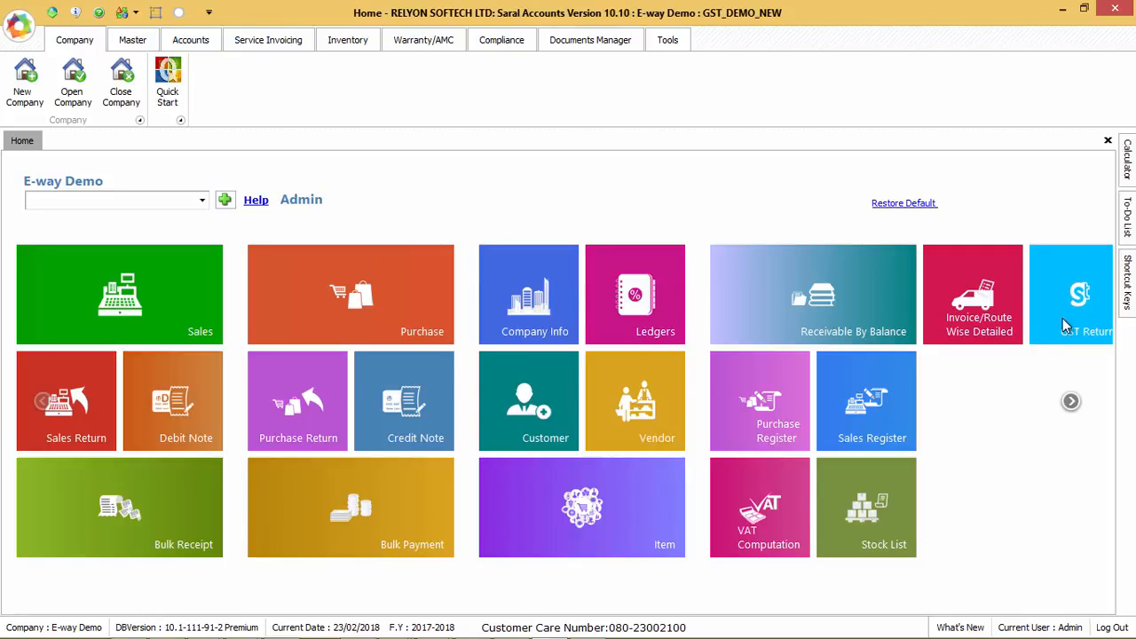
# Step: Check the E-Way portal username and password in GST settings, then save and close
pyautogui.click(501, 42)
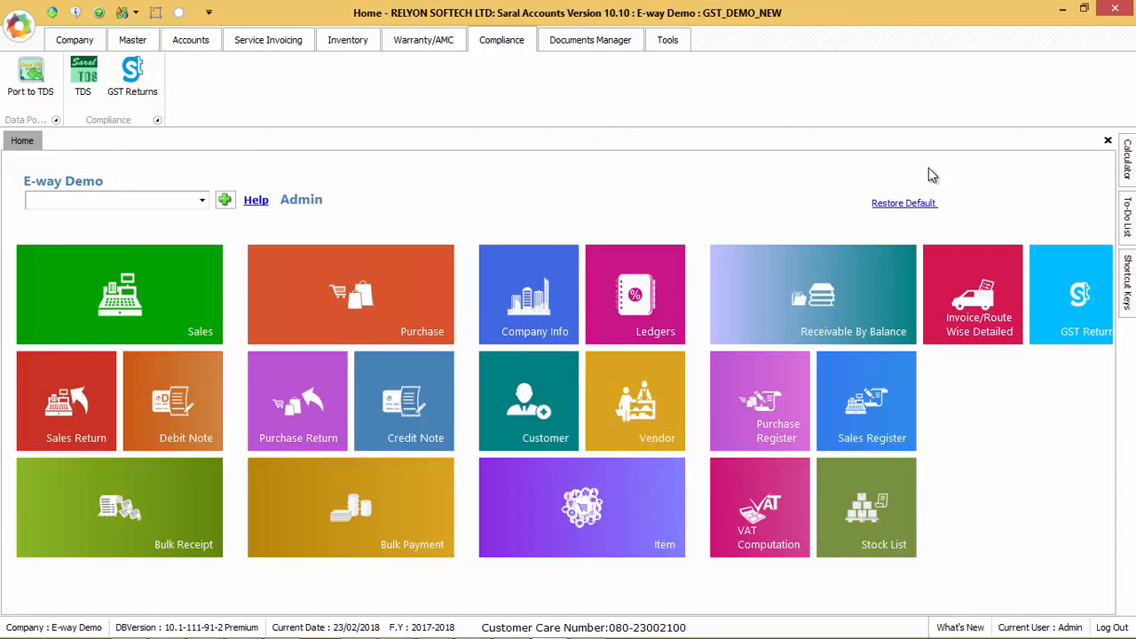
pyautogui.click(1069, 310)
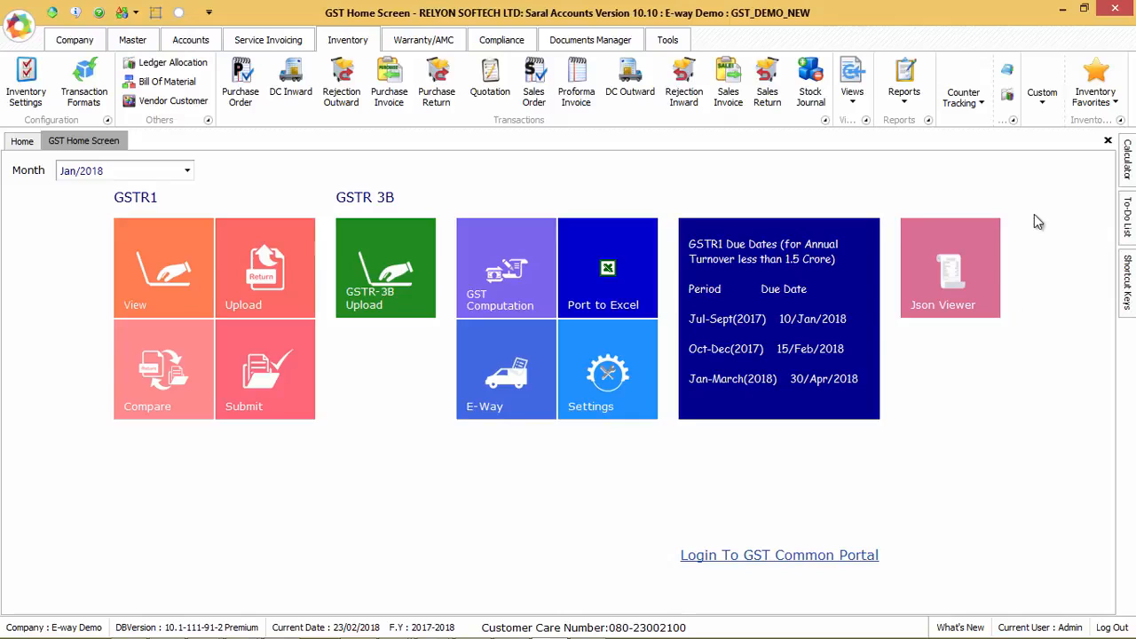
pyautogui.click(599, 381)
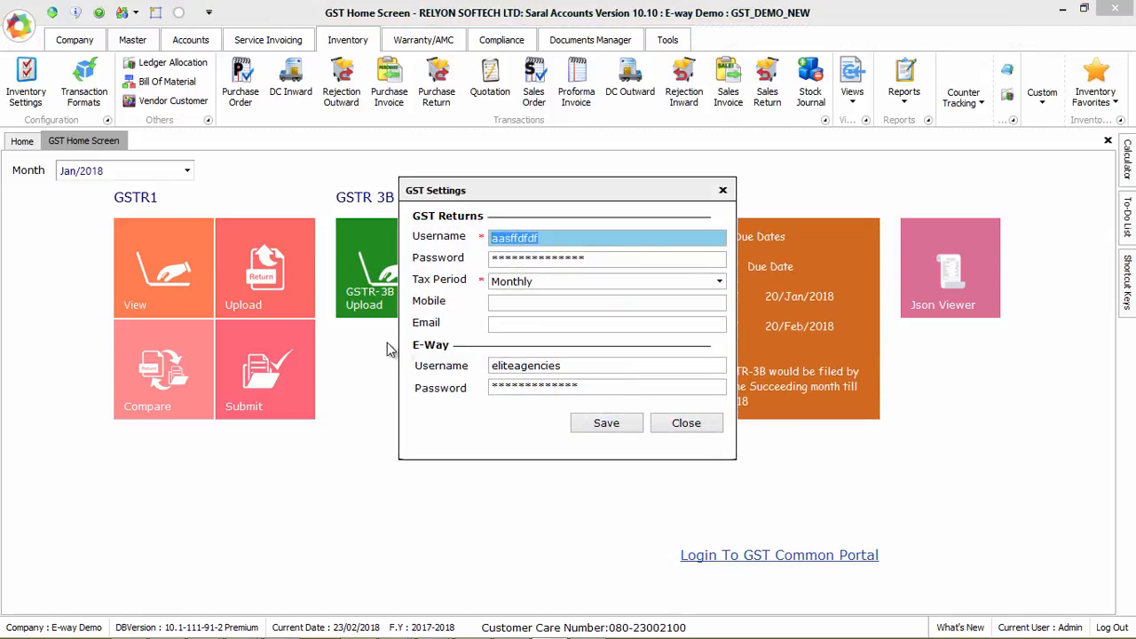
pyautogui.moveTo(577, 371); pyautogui.dragTo(482, 371)
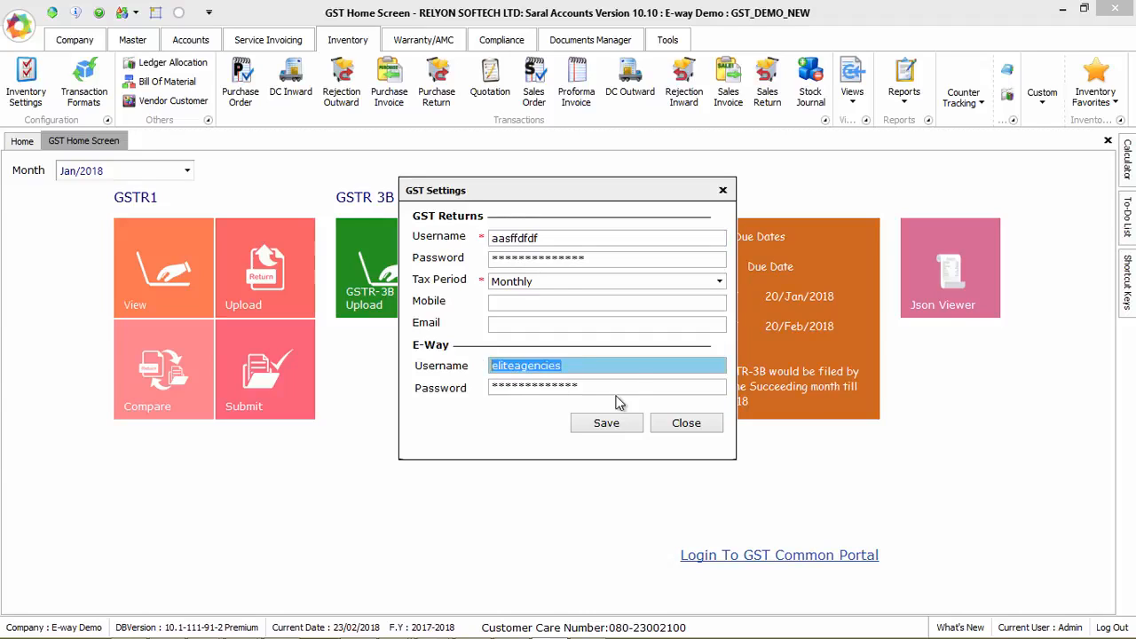
pyautogui.moveTo(608, 384); pyautogui.dragTo(482, 386)
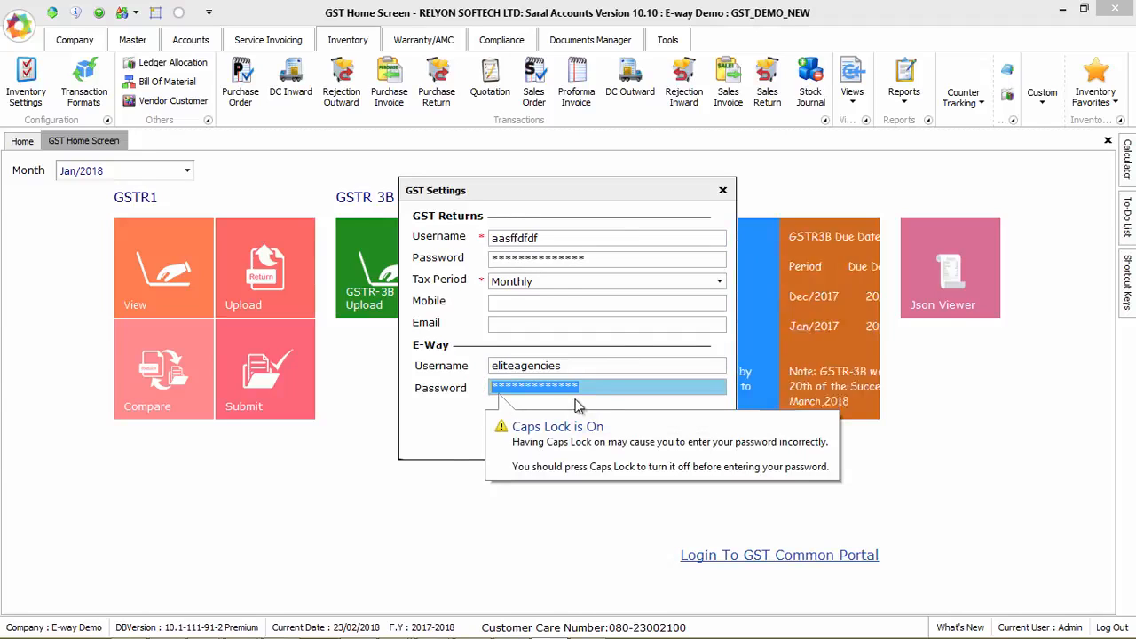
pyautogui.press('Tab')
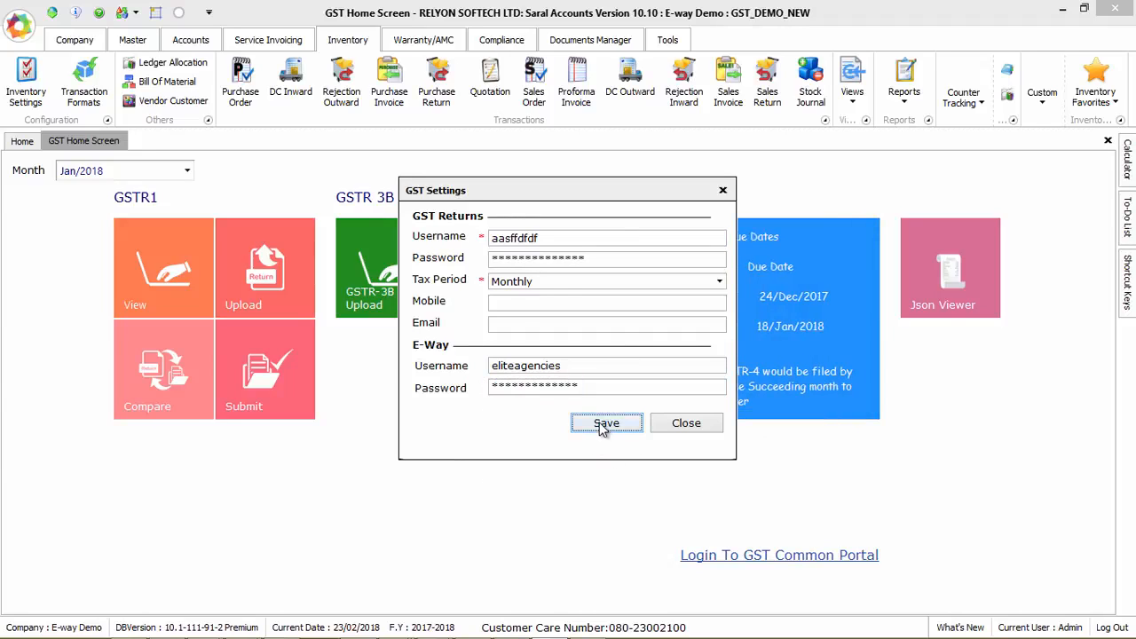
pyautogui.click(604, 424)
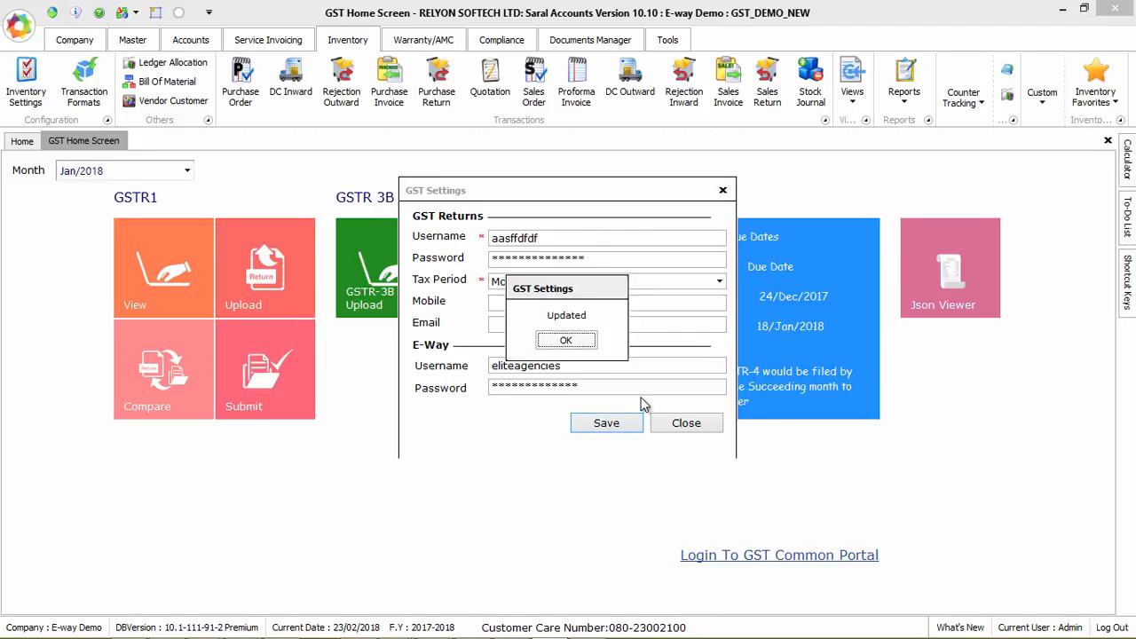
pyautogui.press('Return')
pyautogui.click(683, 429)
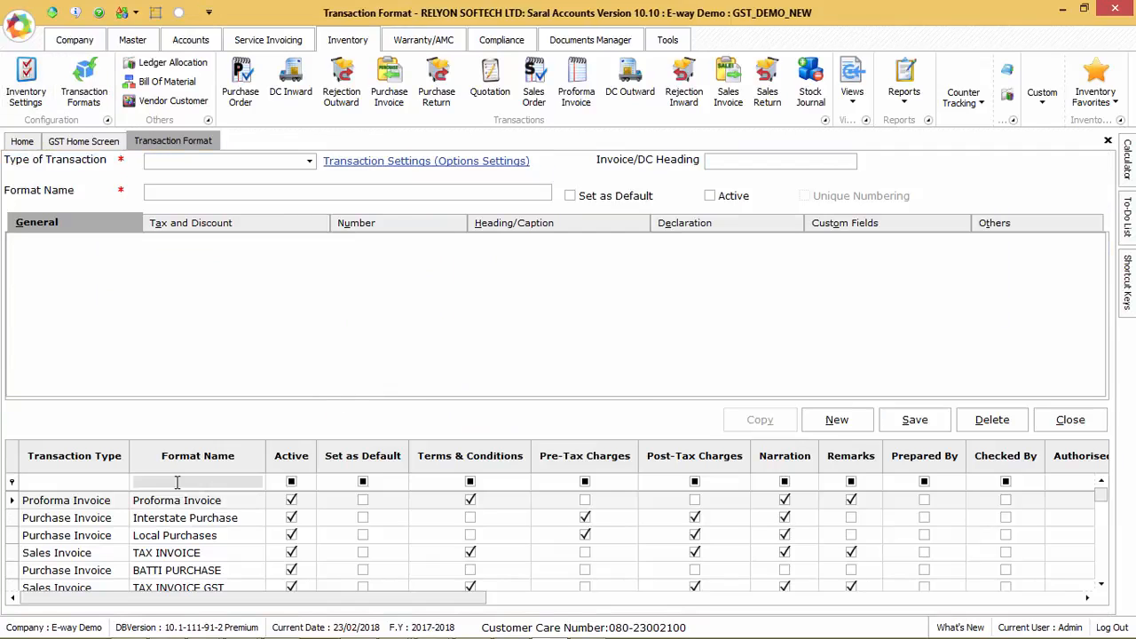
# Step: Enable Generate E-Way Json On Save and e-Way No on the TAX INVOICE1 format and save
pyautogui.click(177, 481)
pyautogui.write('TAX')
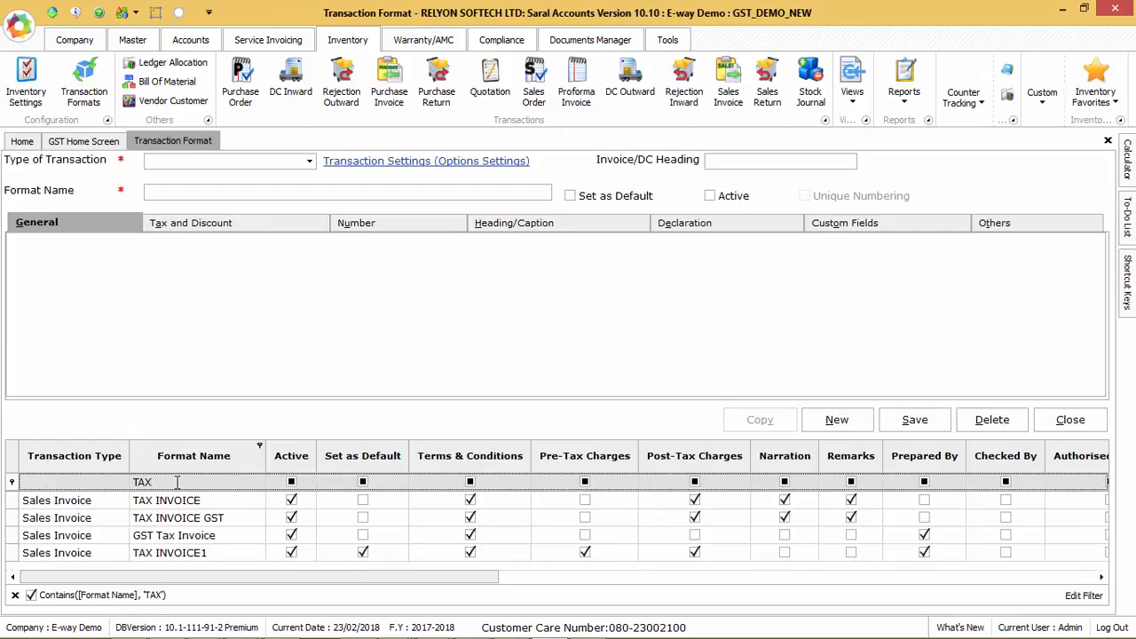
pyautogui.click(193, 556)
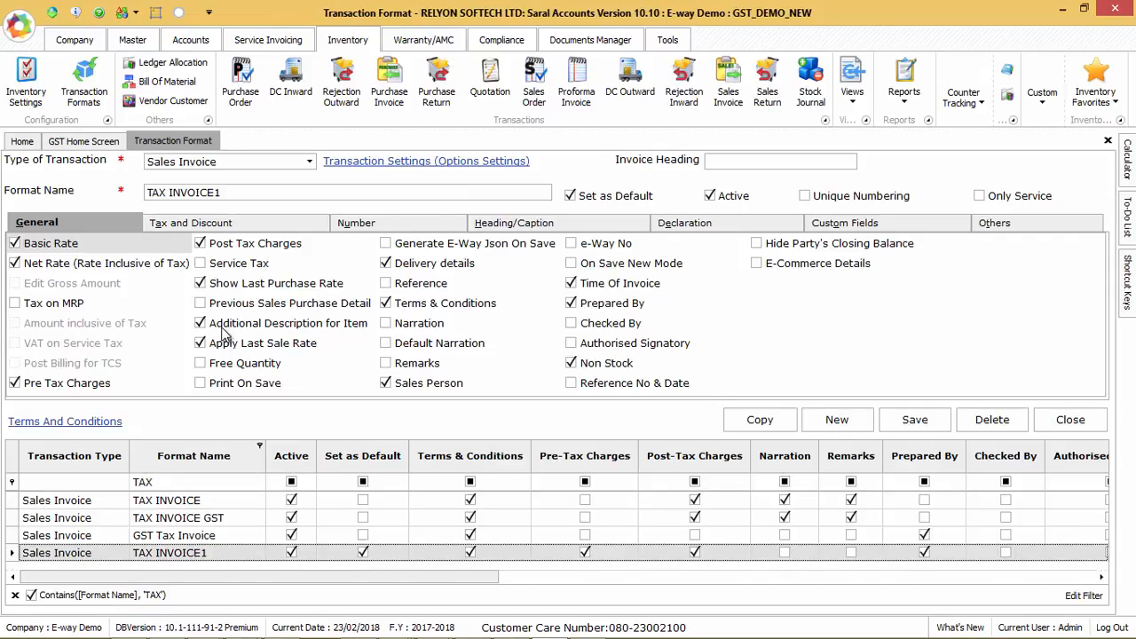
pyautogui.click(421, 252)
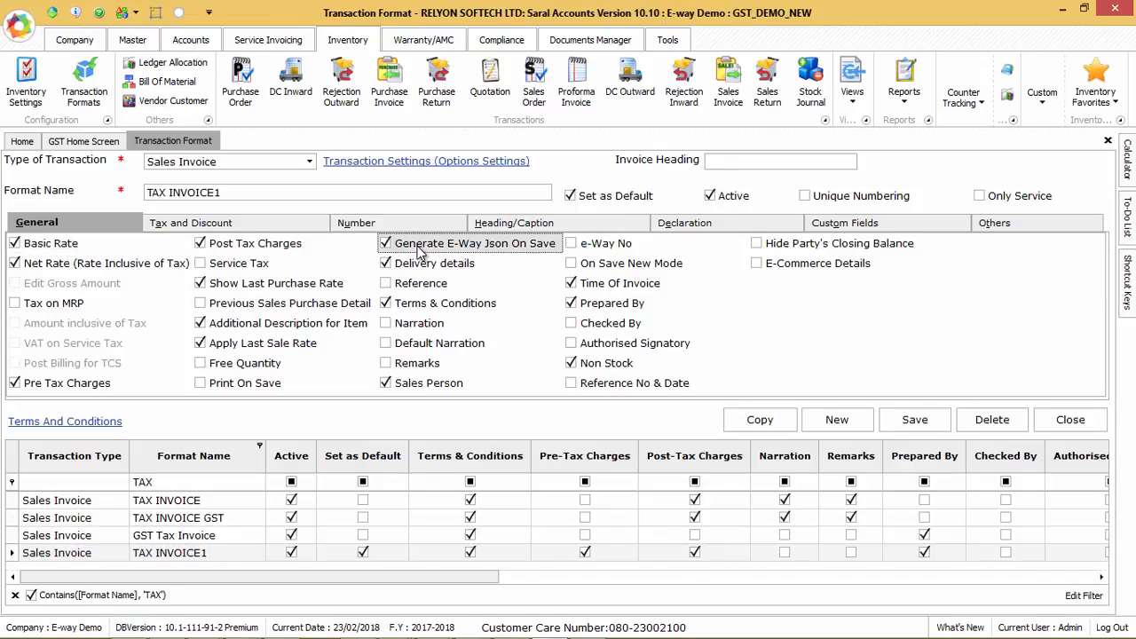
pyautogui.click(572, 249)
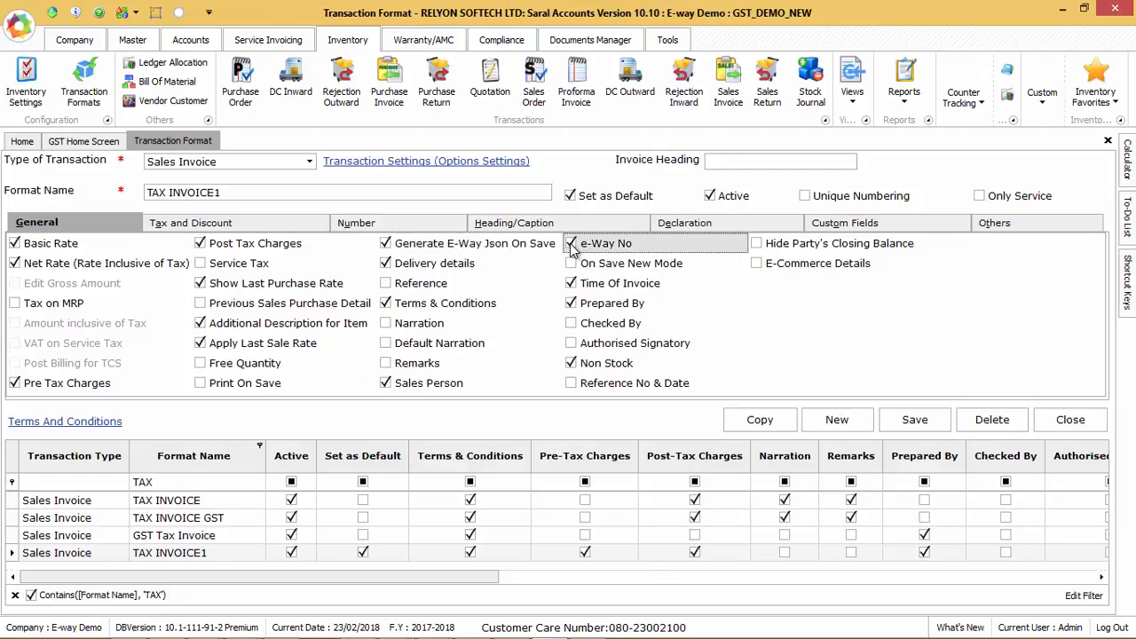
pyautogui.click(918, 423)
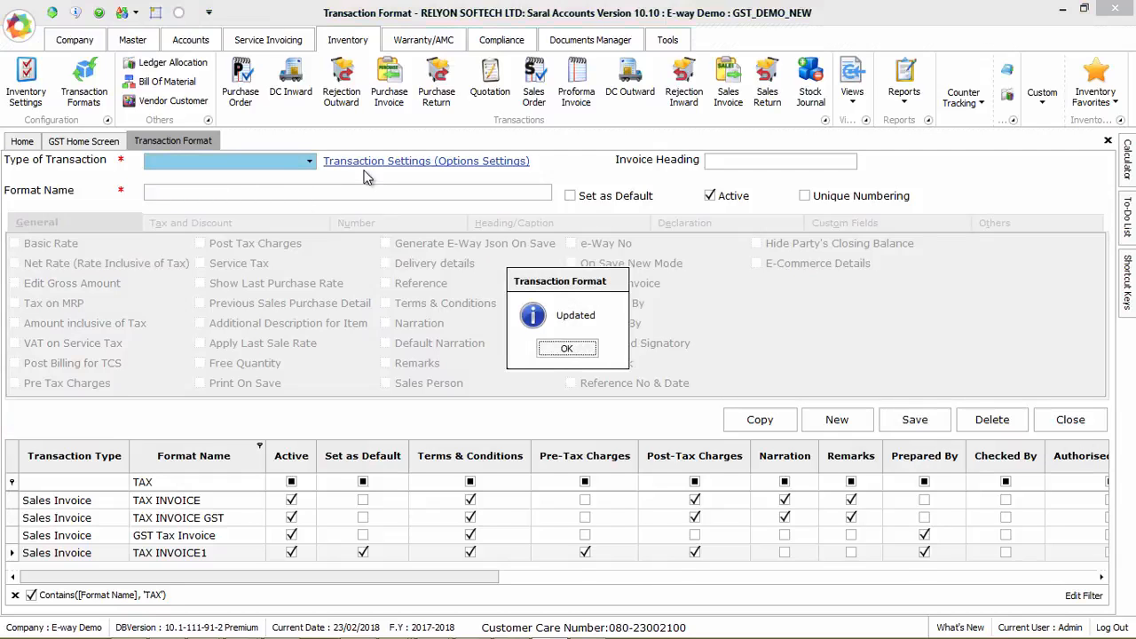
pyautogui.press('Return')
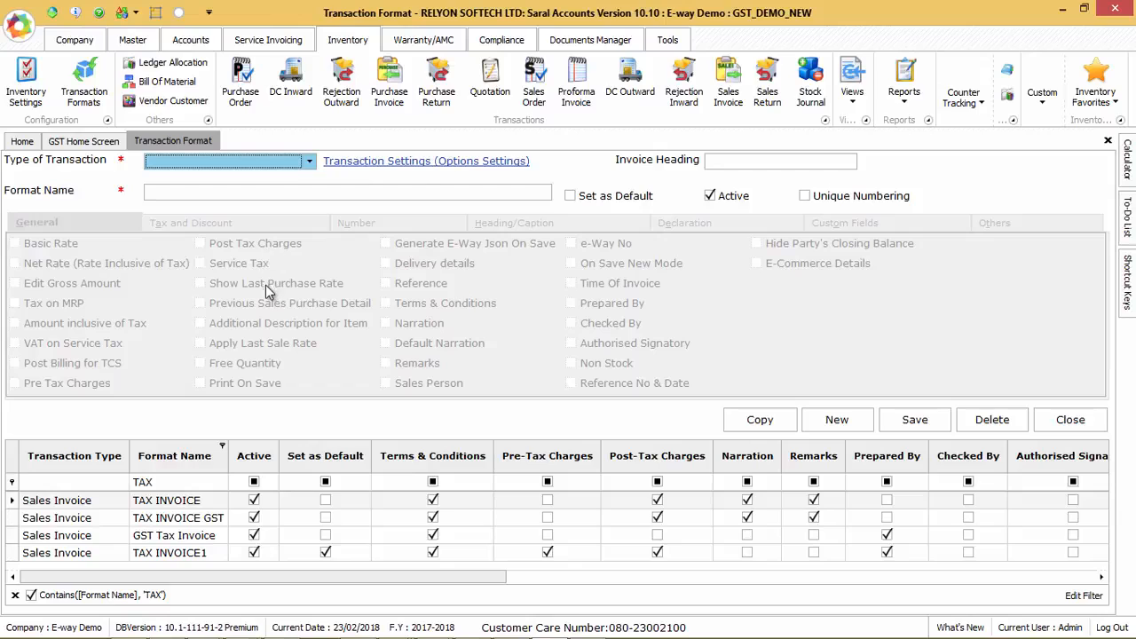
# Step: Enable Generate E-Way Json On Save and e-Way No on the DC OUT format, save, and close
pyautogui.click(161, 482)
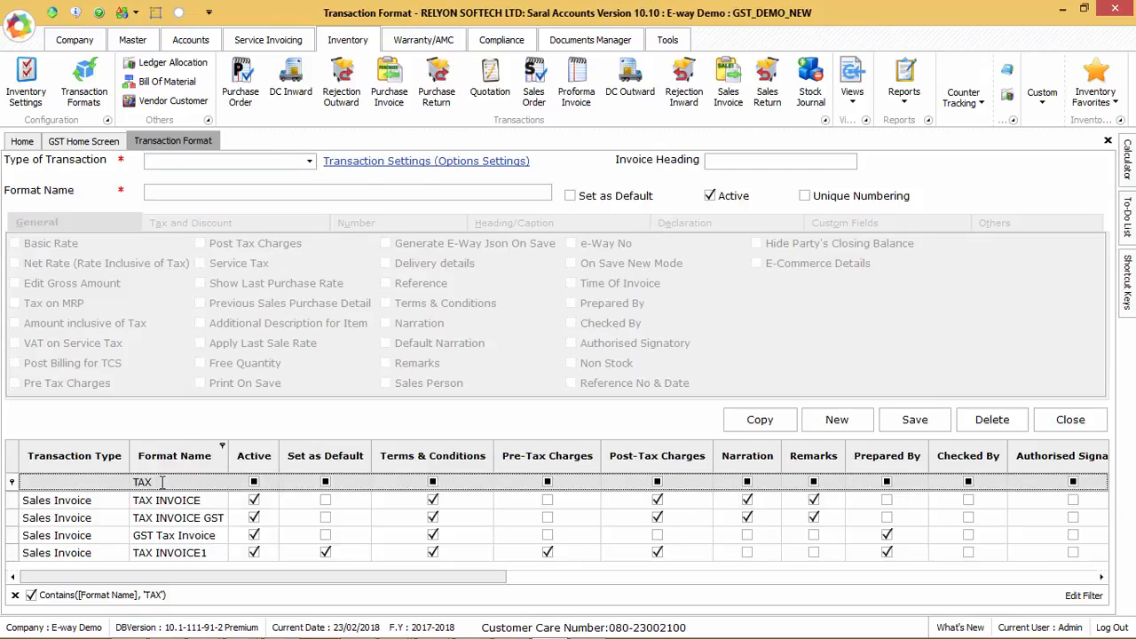
pyautogui.press('BackSpace')
pyautogui.press('BackSpace')
pyautogui.press('BackSpace')
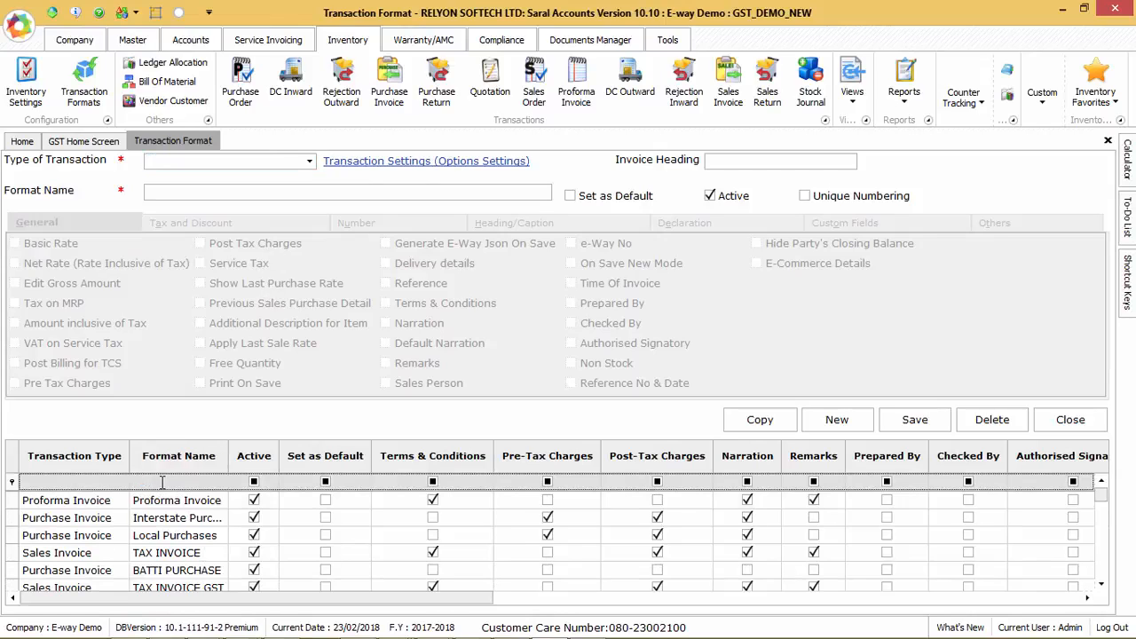
pyautogui.write('DC')
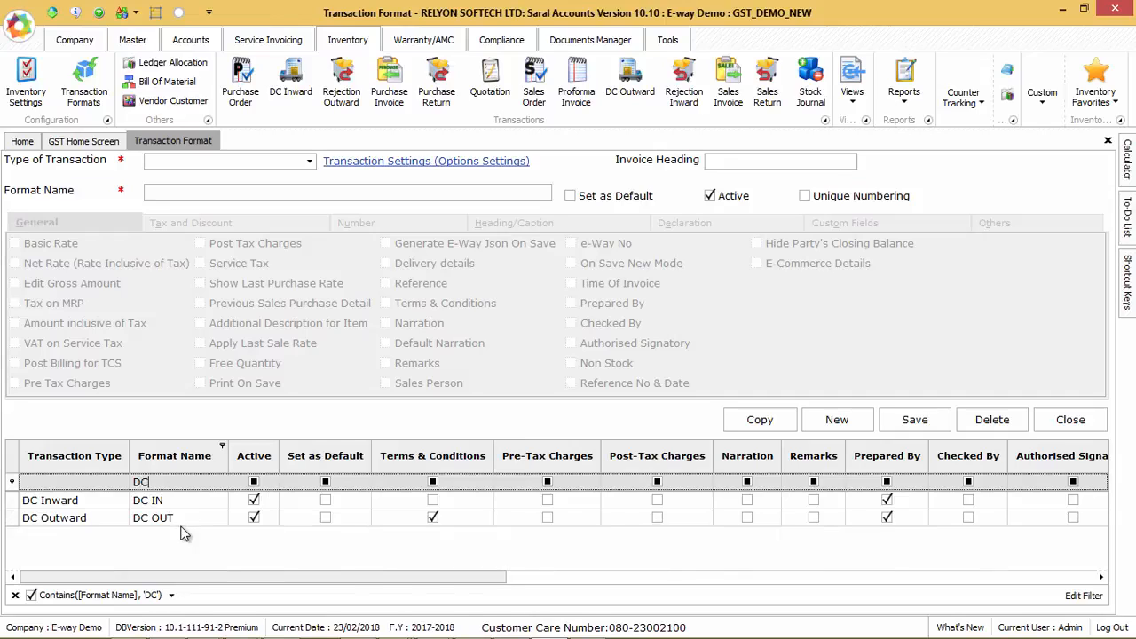
pyautogui.click(174, 520)
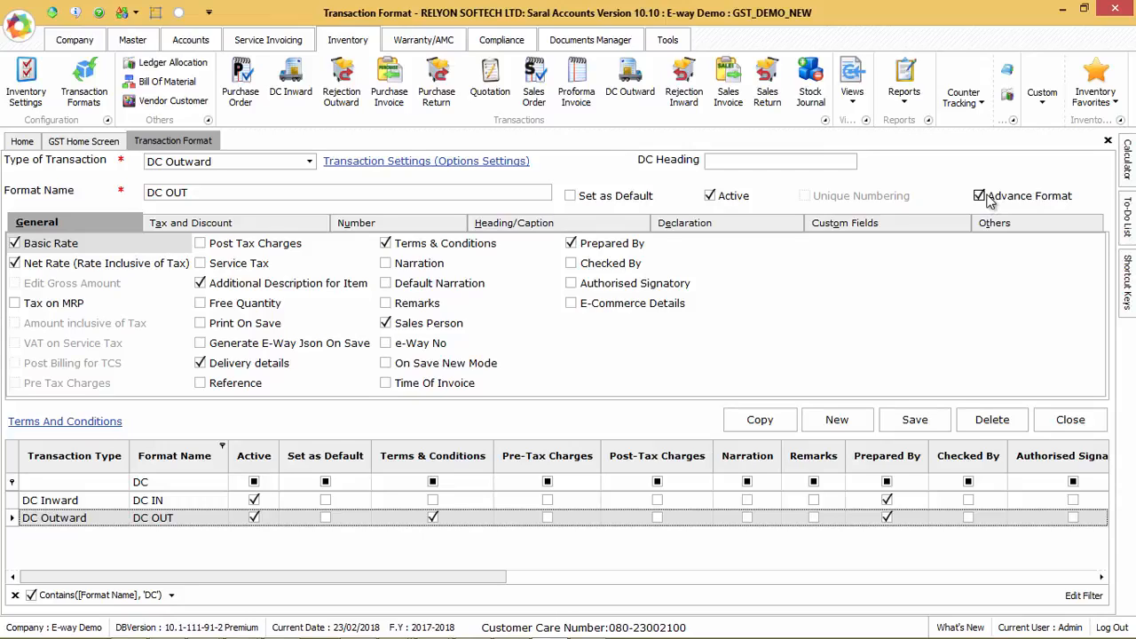
pyautogui.click(250, 347)
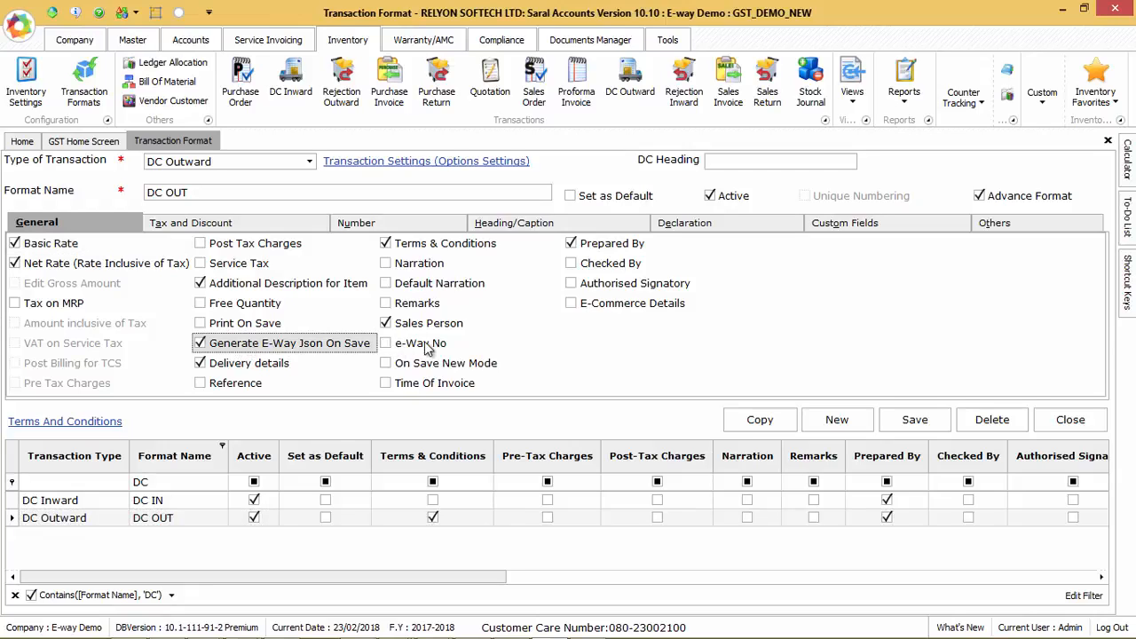
pyautogui.click(392, 346)
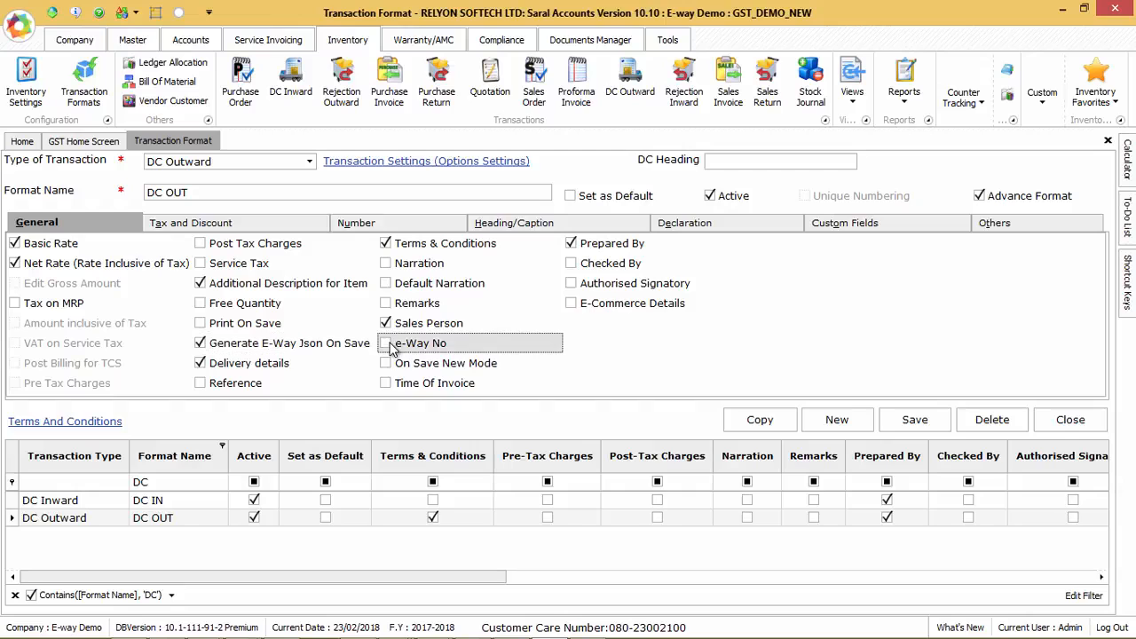
pyautogui.click(909, 421)
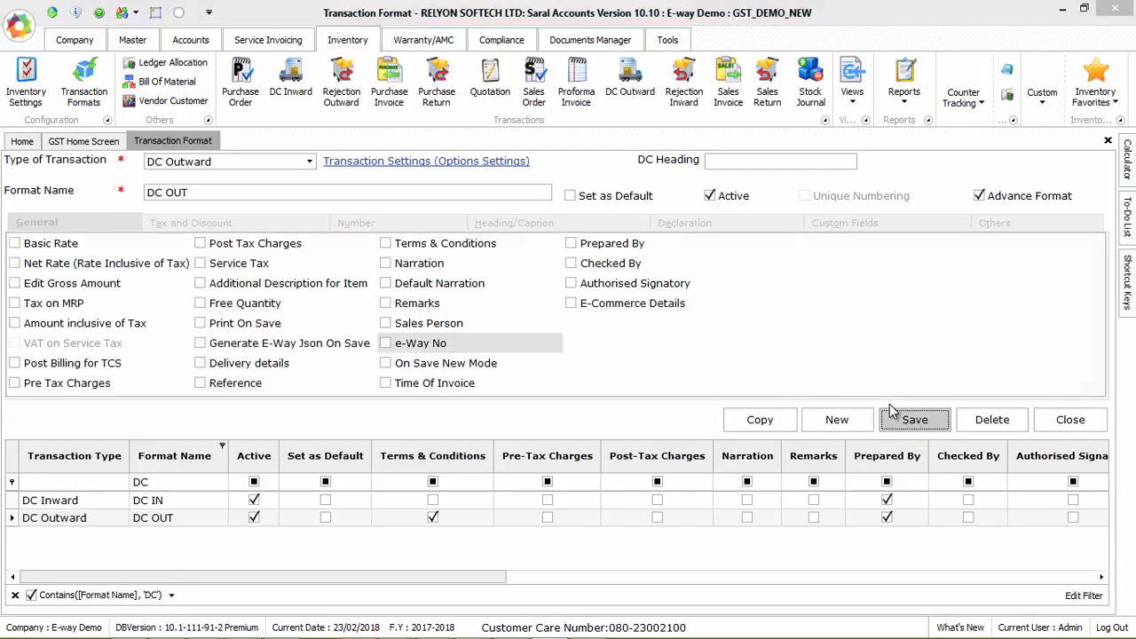
pyautogui.press('Return')
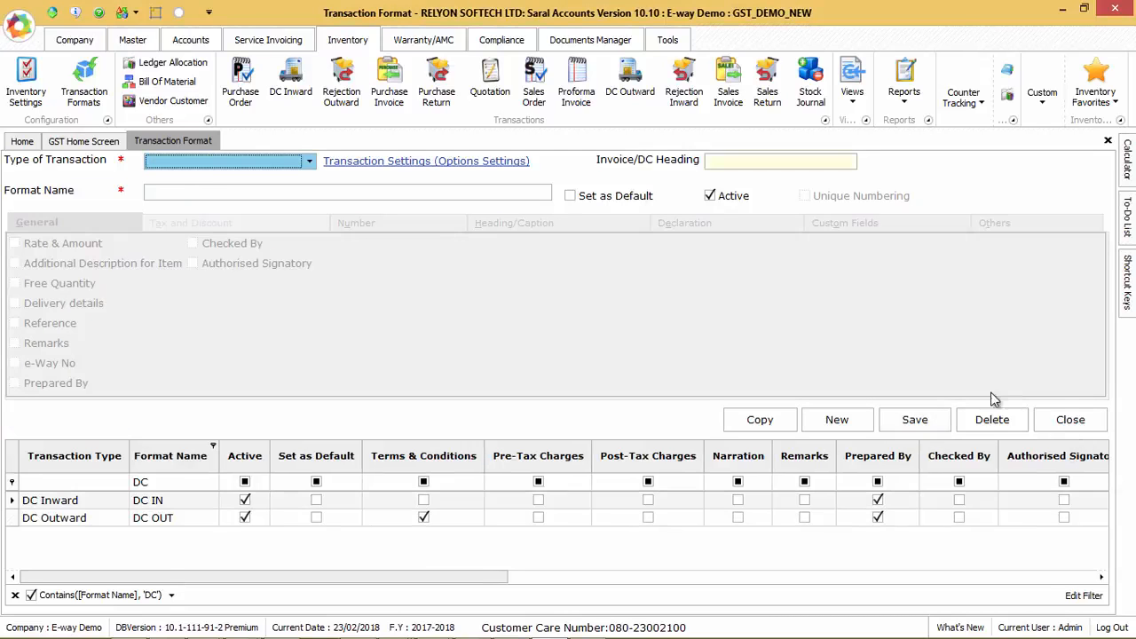
pyautogui.click(1049, 424)
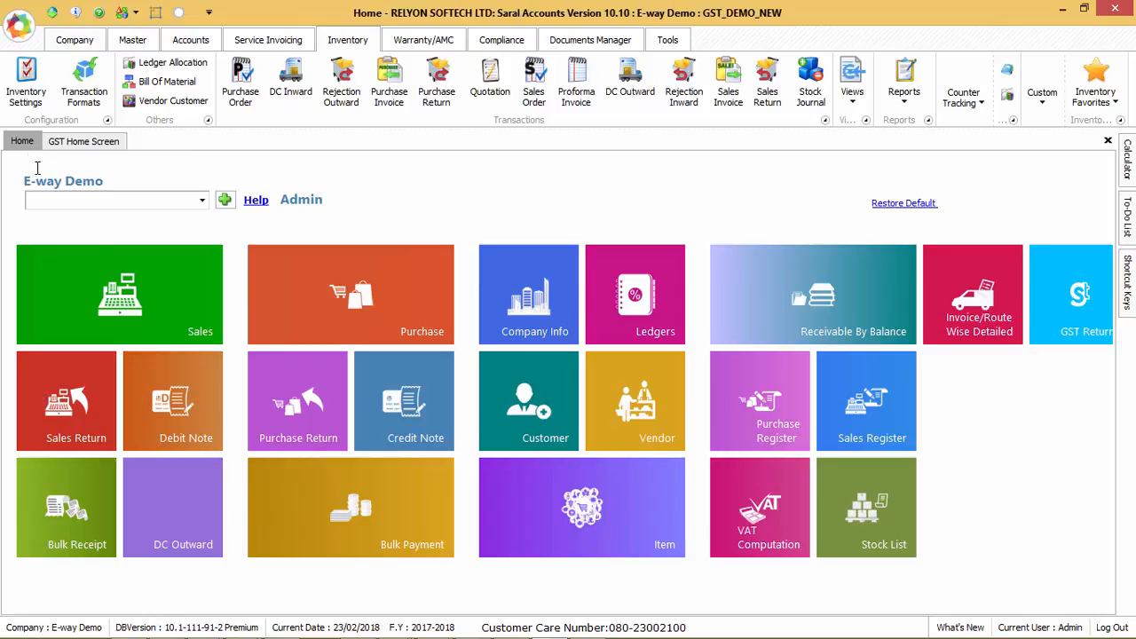
# Step: Start a new sales invoice and select the customer from the Customer list
pyautogui.click(131, 307)
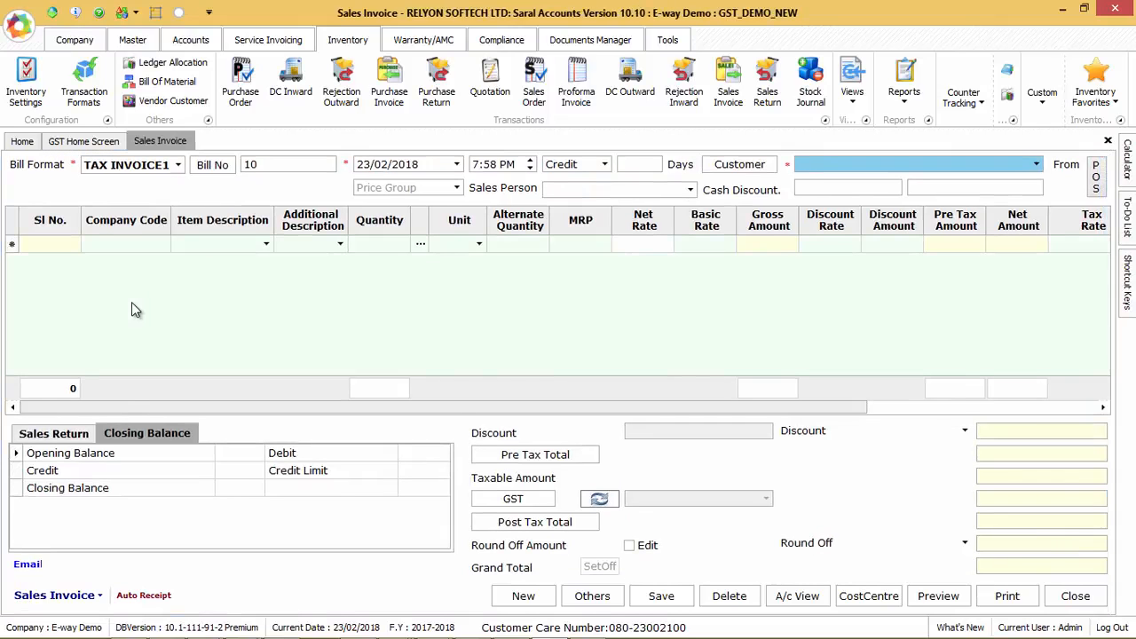
pyautogui.click(1036, 165)
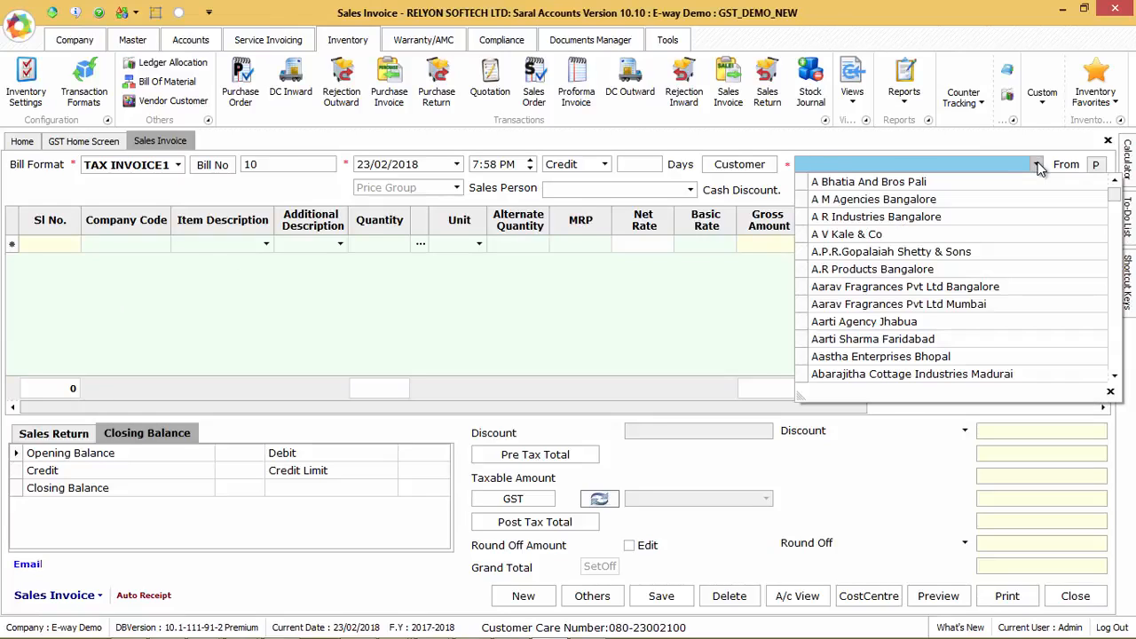
pyautogui.press('Down')
pyautogui.press('Down')
pyautogui.press('Down')
pyautogui.press('Down')
pyautogui.press('Down')
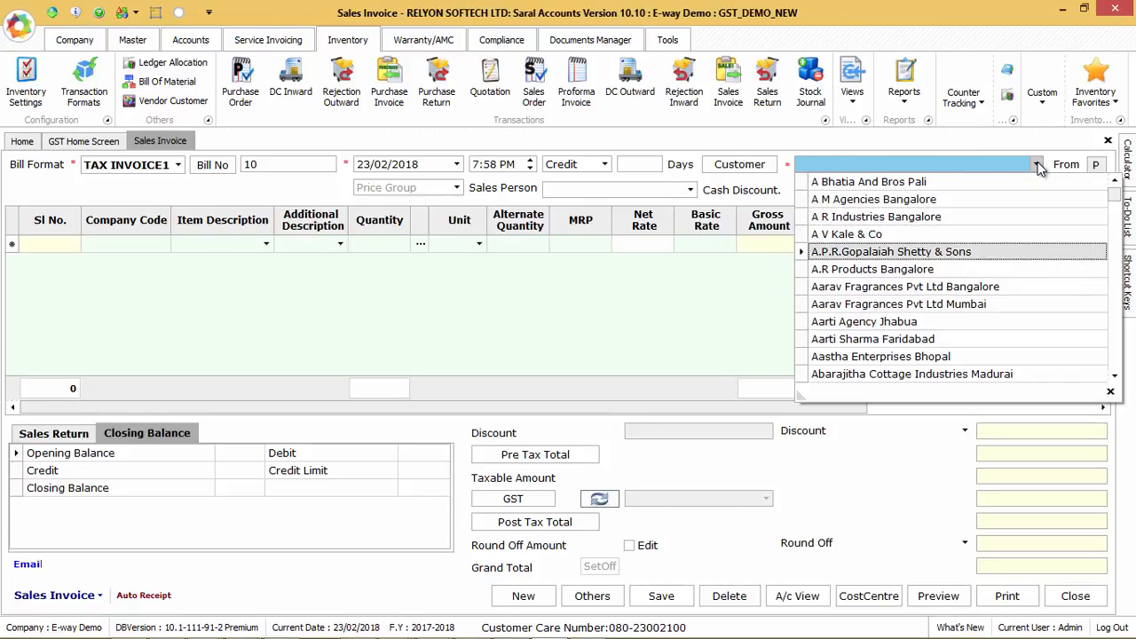
pyautogui.press('Return')
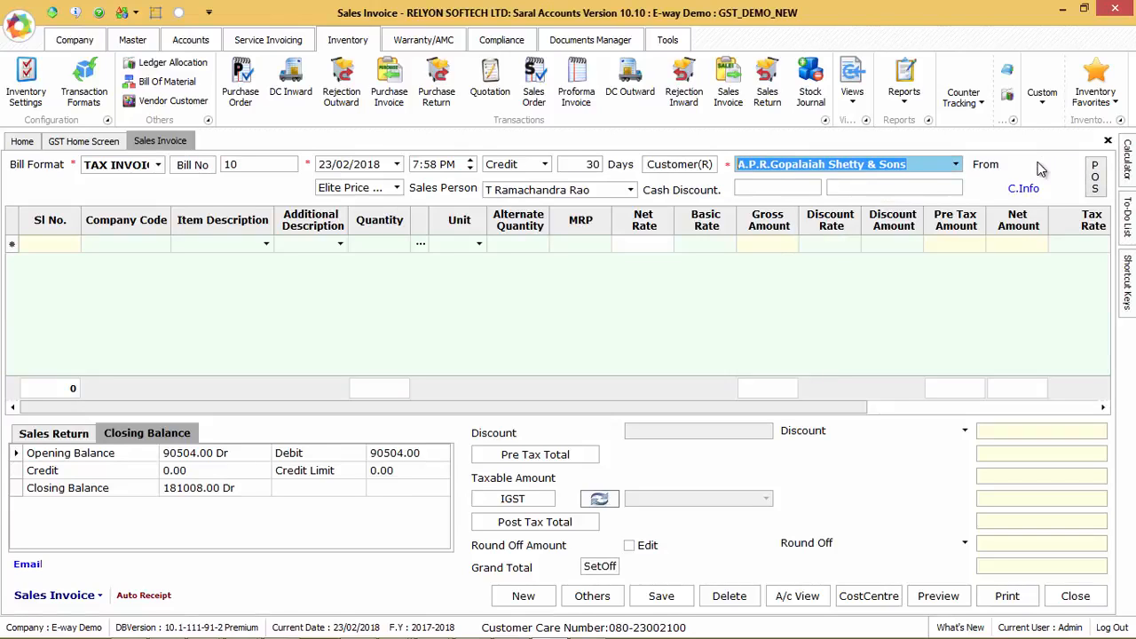
# Step: Add 2 Nos of 1/8 Printed Box from Main Location and save the 90504.00 invoice
pyautogui.press('Return')
pyautogui.press('Return')
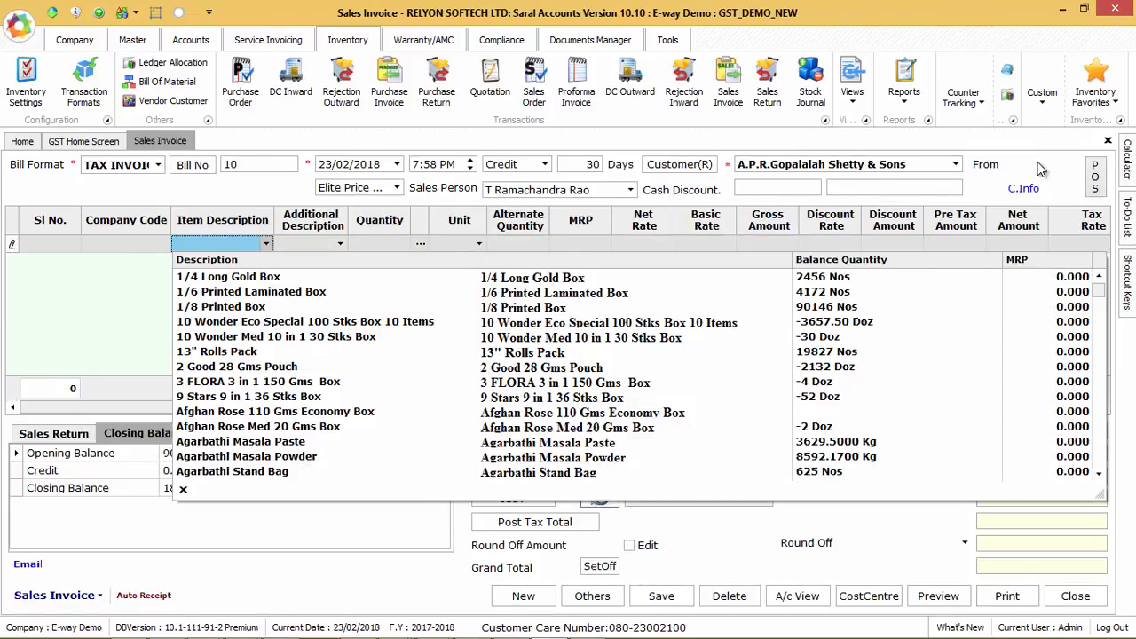
pyautogui.press('Down')
pyautogui.press('Down')
pyautogui.press('Down')
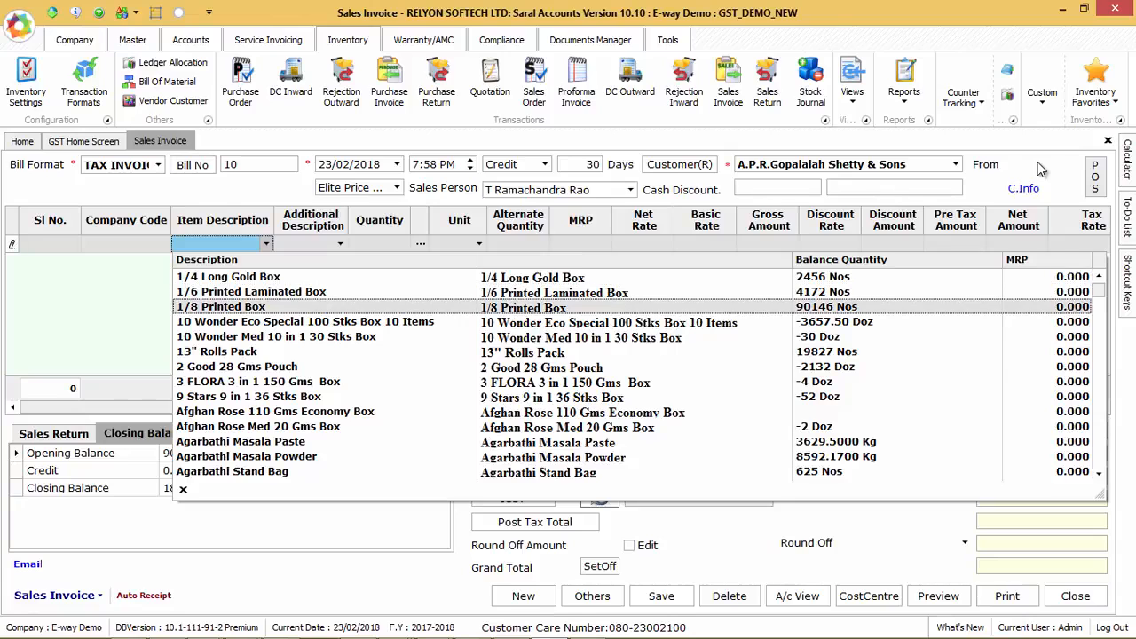
pyautogui.press('Return')
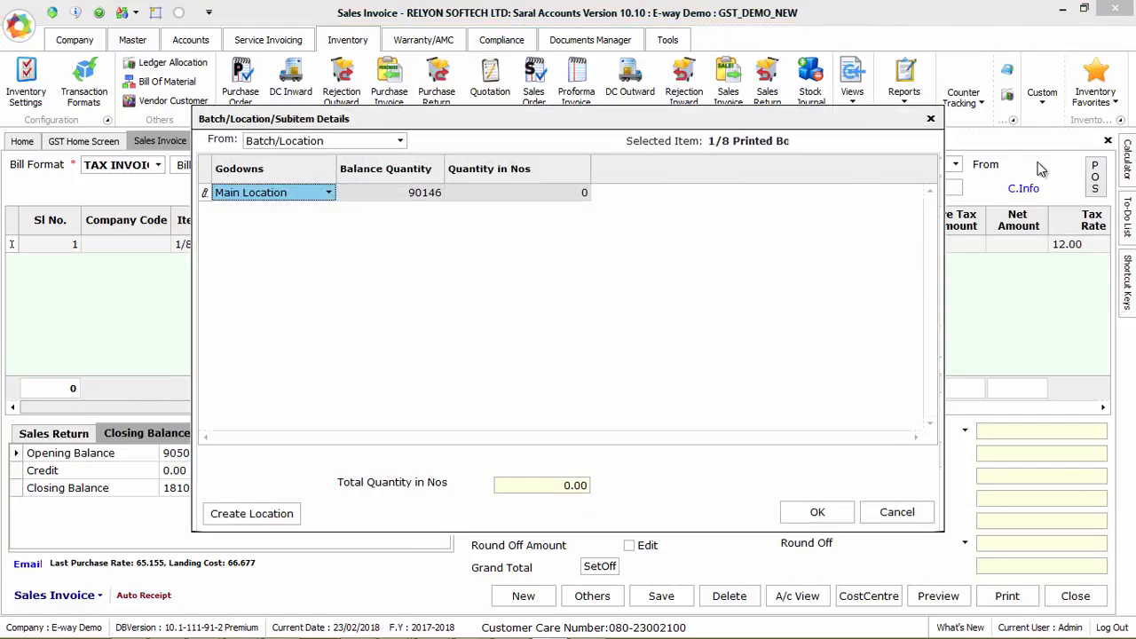
pyautogui.write('2')
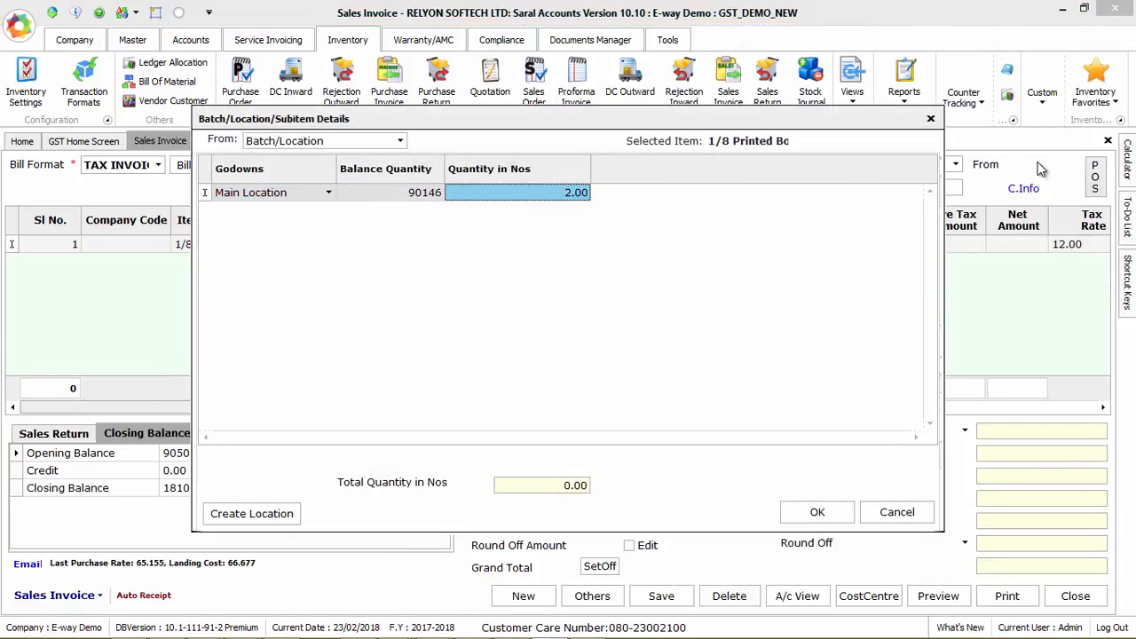
pyautogui.press('Return')
pyautogui.press('Return')
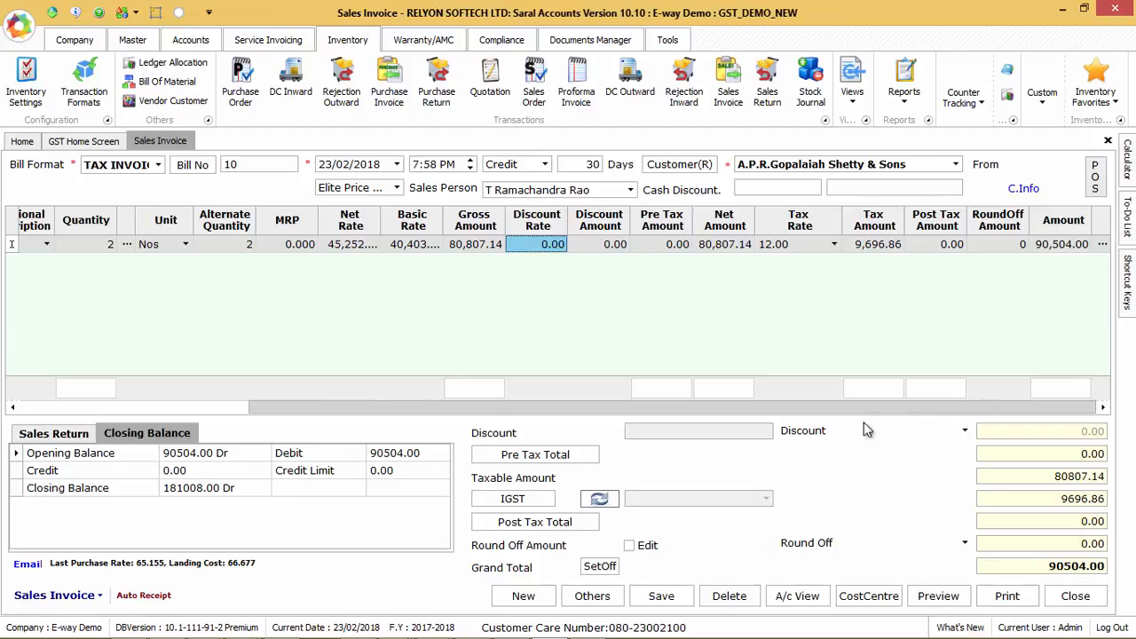
pyautogui.click(674, 603)
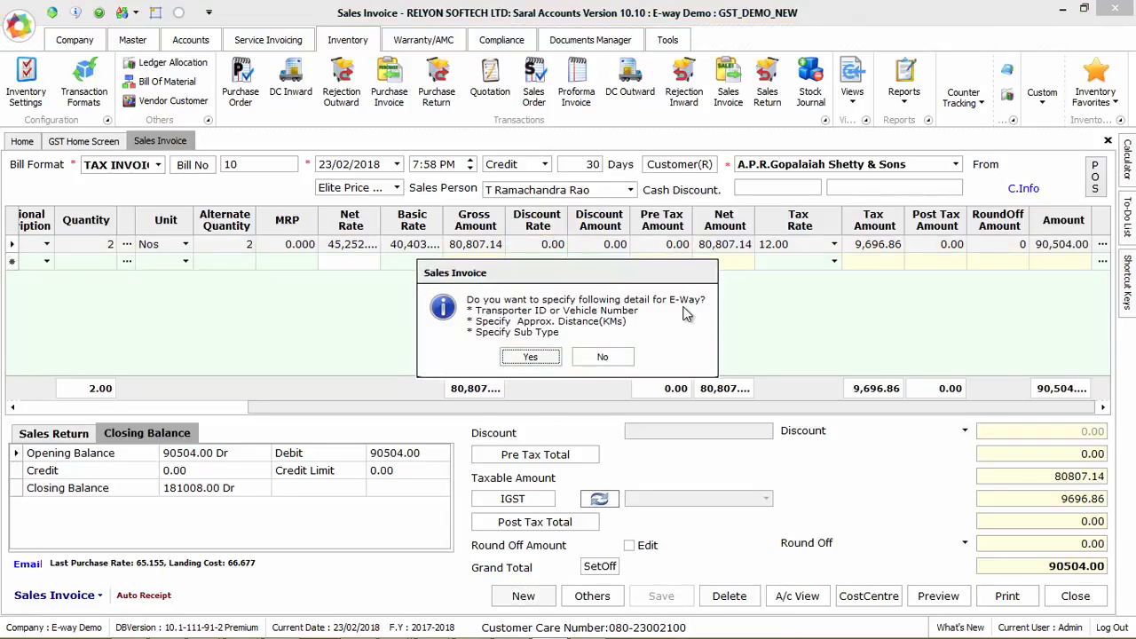
# Step: Enter the transporter ID, choose transporter Sunrise, and set sub supply type to Supply
pyautogui.click(531, 363)
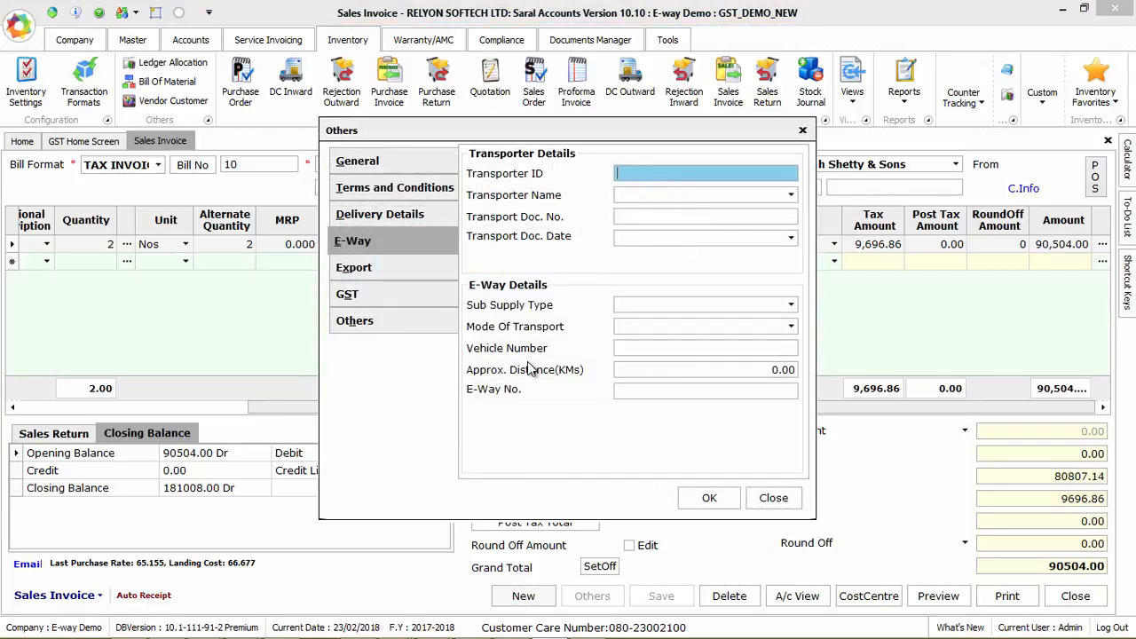
pyautogui.click(633, 193)
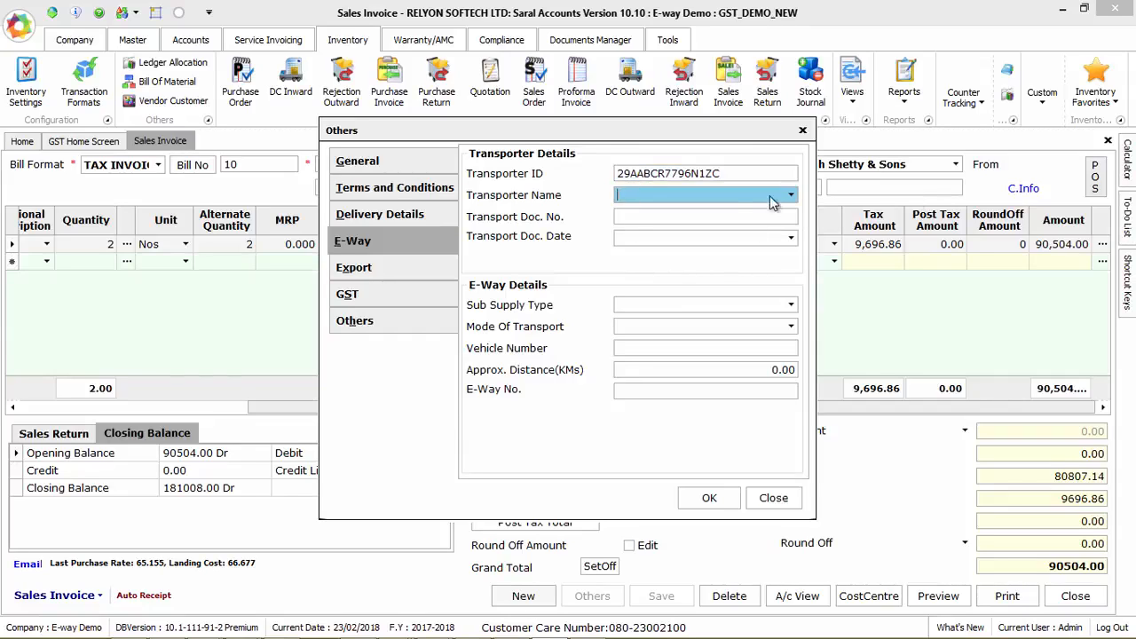
pyautogui.click(793, 197)
pyautogui.click(664, 261)
pyautogui.click(661, 221)
pyautogui.click(642, 307)
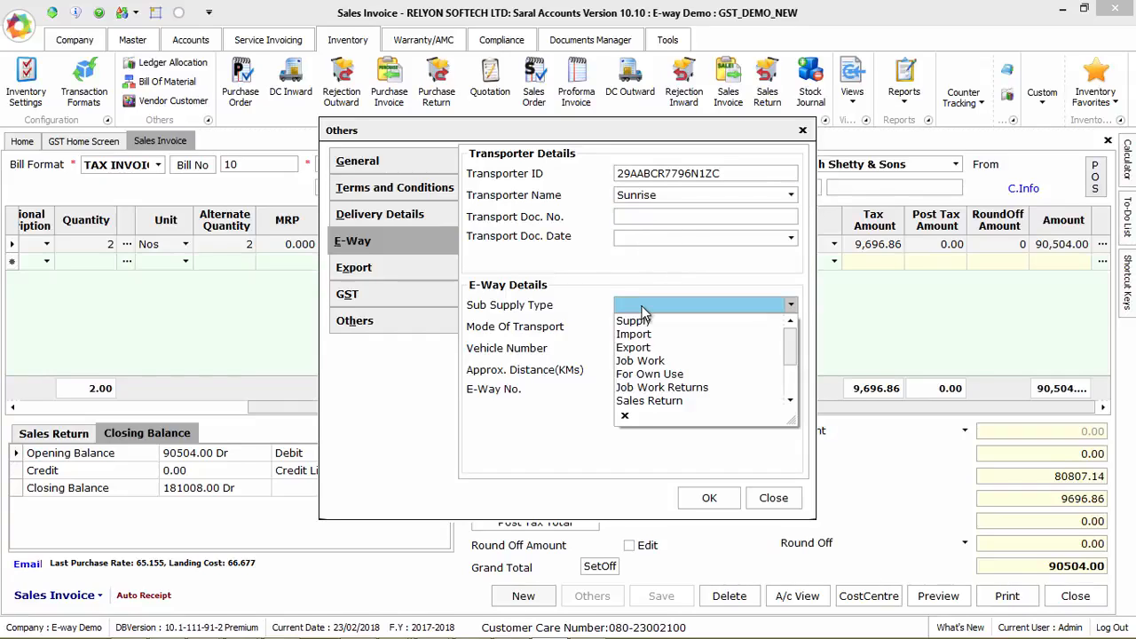
pyautogui.click(634, 322)
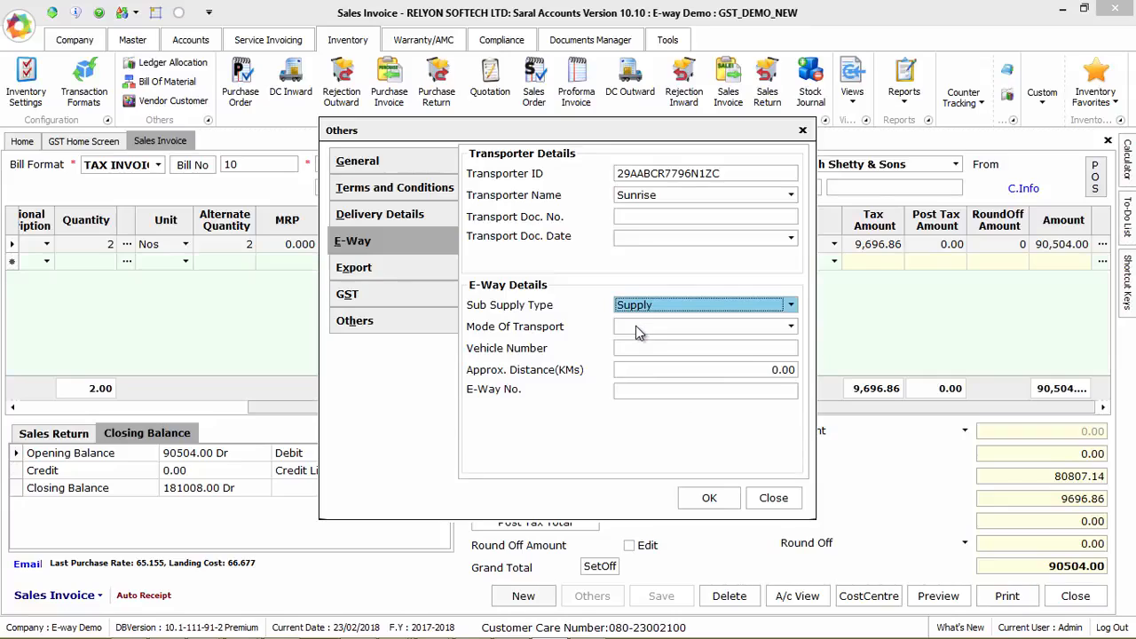
# Step: Set transport mode to Road, distance to 159 km, and confirm the E-Way details
pyautogui.click(656, 331)
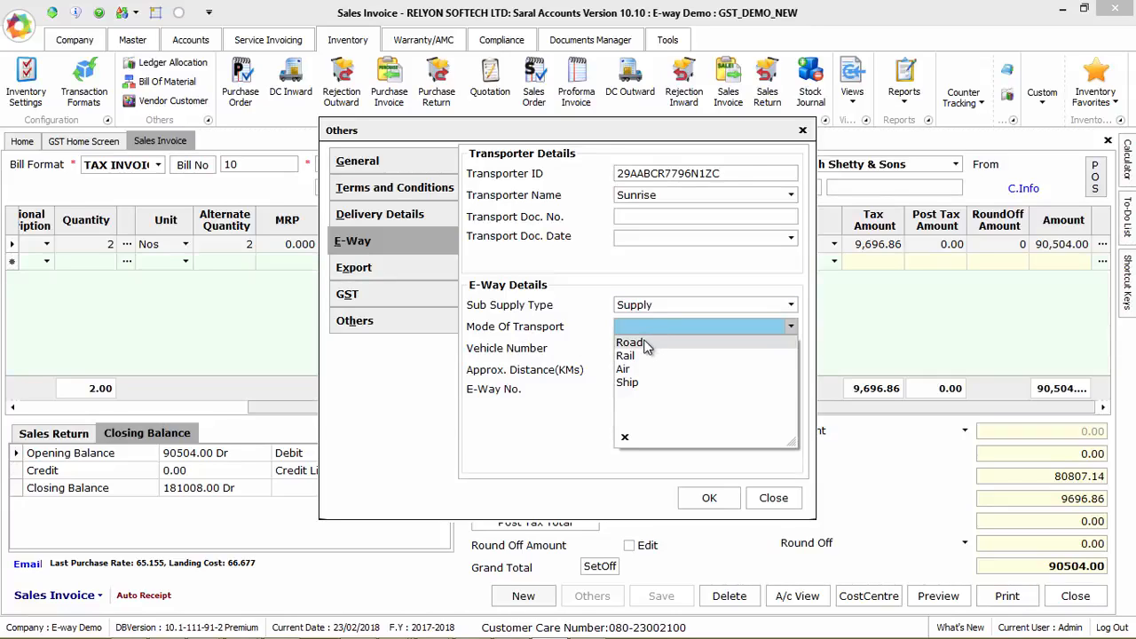
pyautogui.click(645, 345)
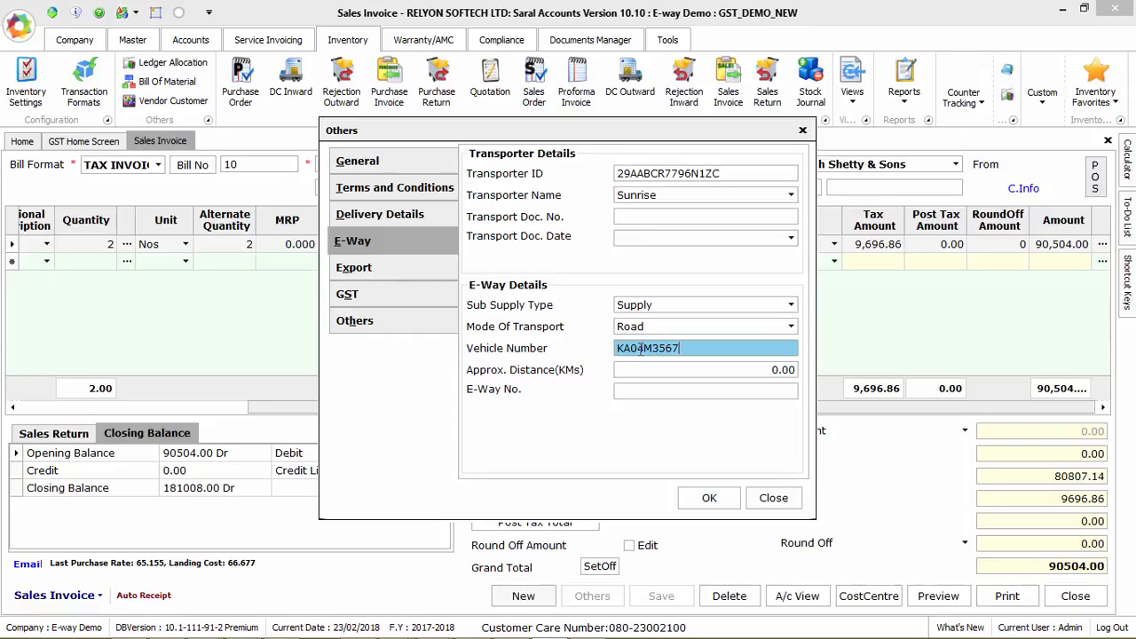
pyautogui.click(682, 371)
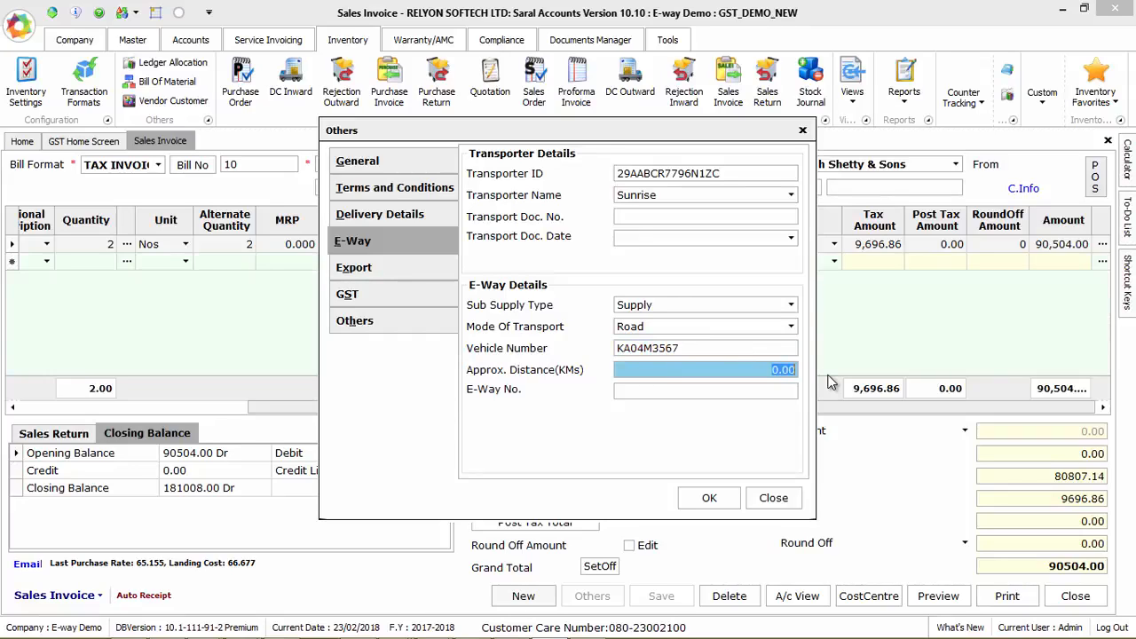
pyautogui.write('159')
pyautogui.click(766, 392)
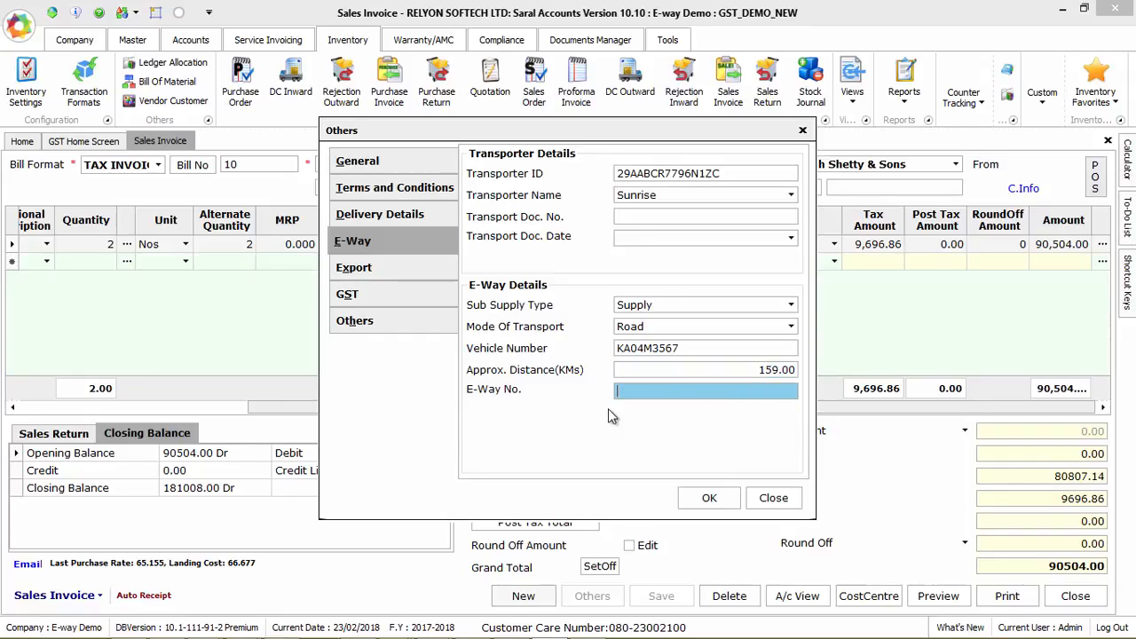
pyautogui.click(706, 500)
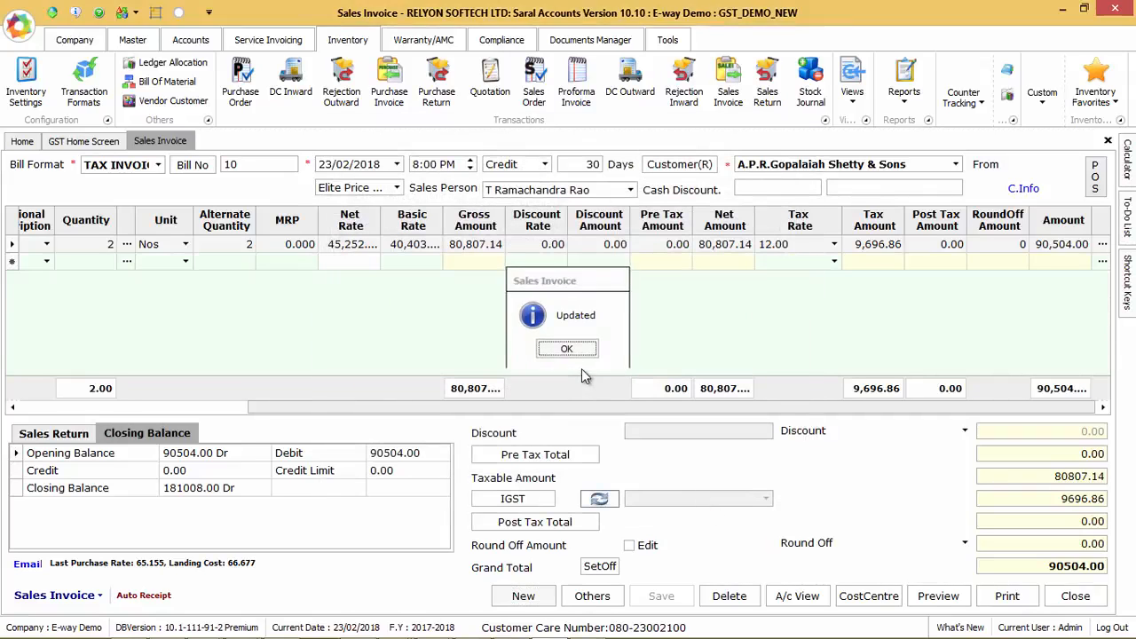
# Step: Generate the E-Way Json file Eway23-02-18.json and send it for upload to the portal
pyautogui.click(577, 348)
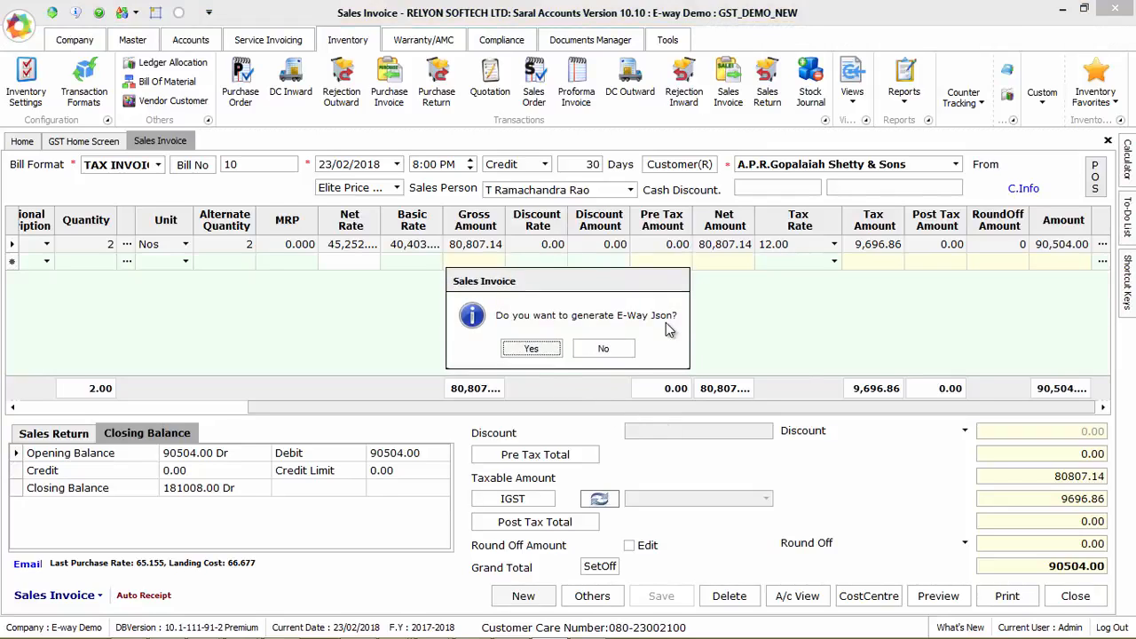
pyautogui.click(530, 350)
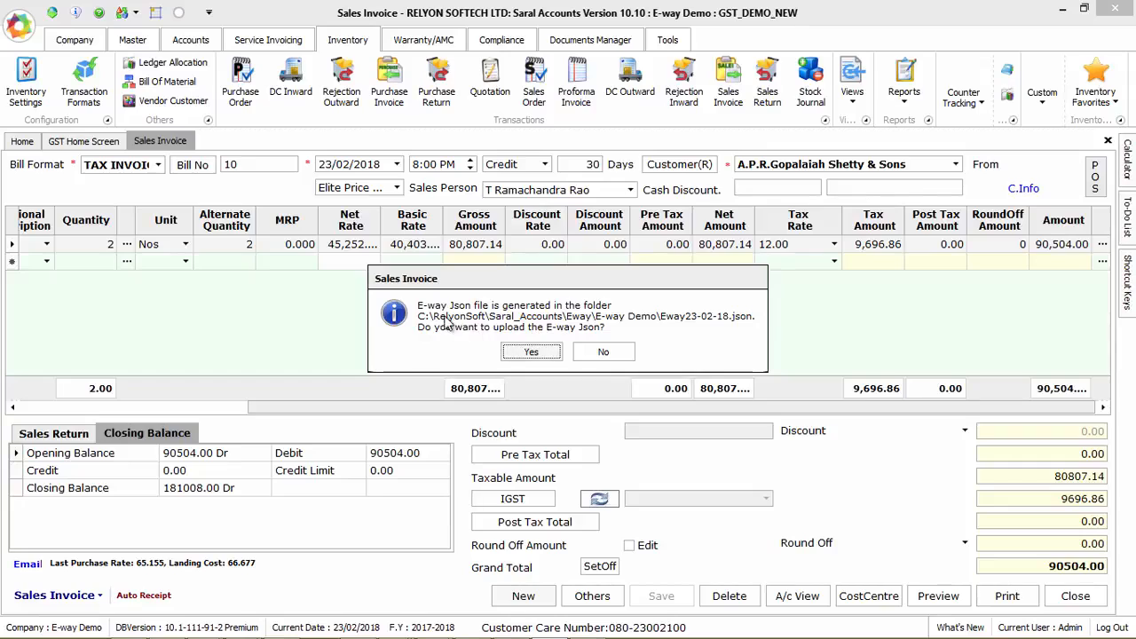
pyautogui.click(530, 353)
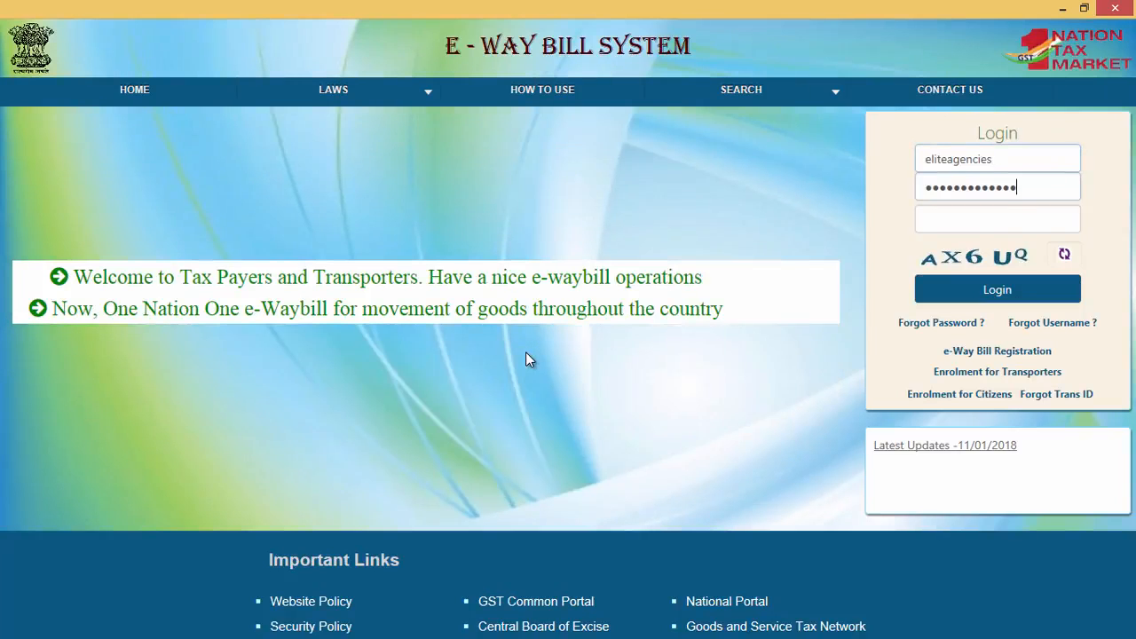
# Step: Log in to the E-Way Bill System with the captcha and upload Eway23-02-18.json
pyautogui.click(961, 222)
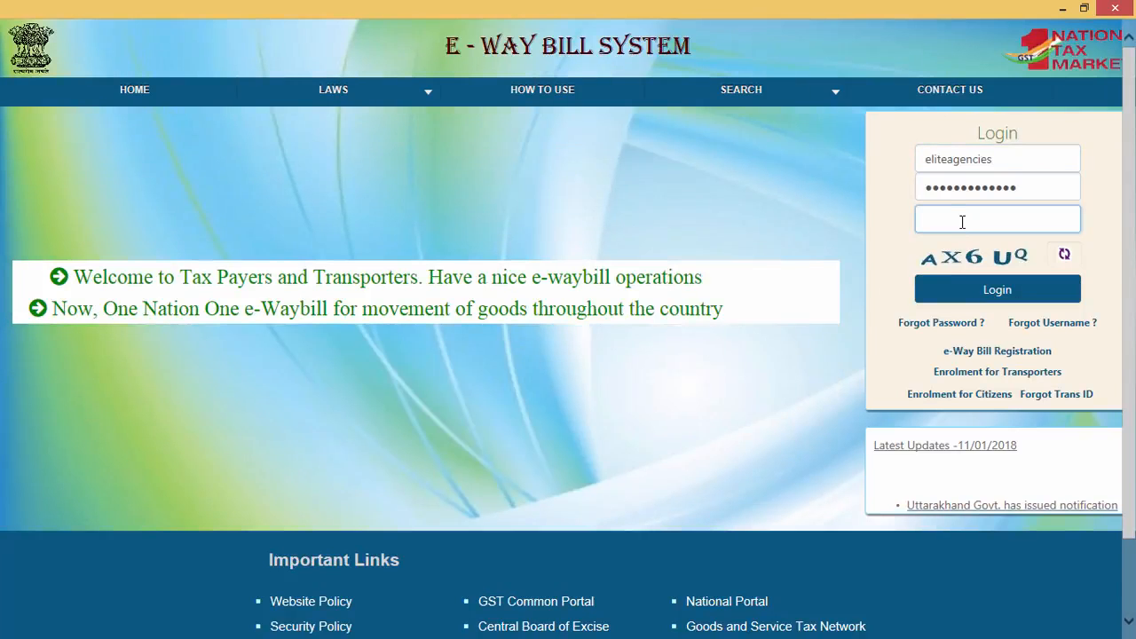
pyautogui.write('A')
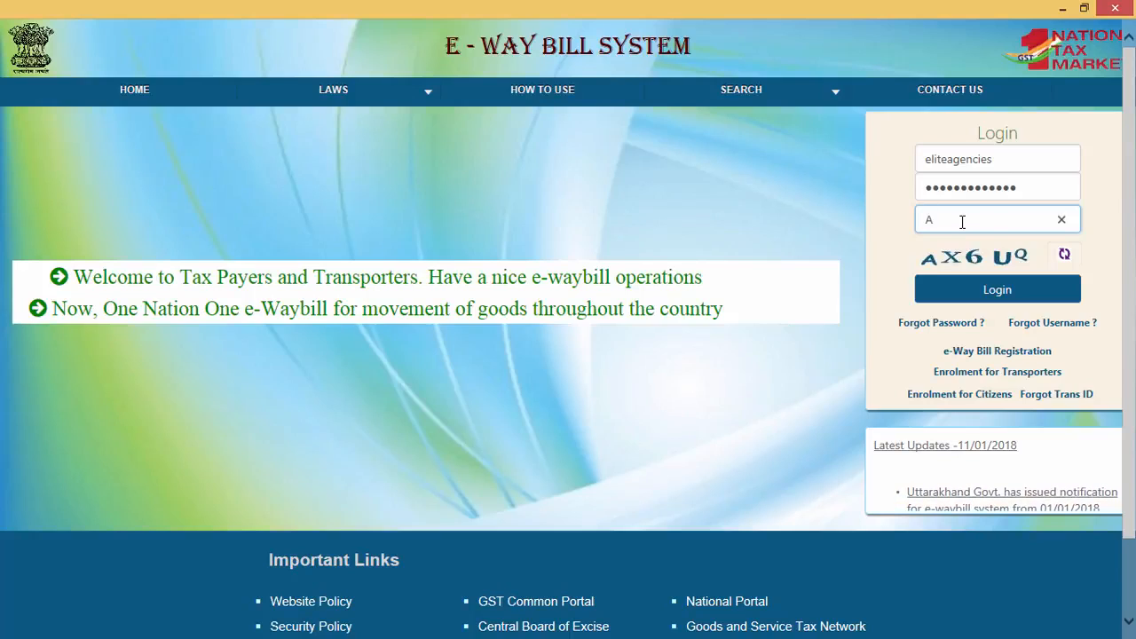
pyautogui.write('X')
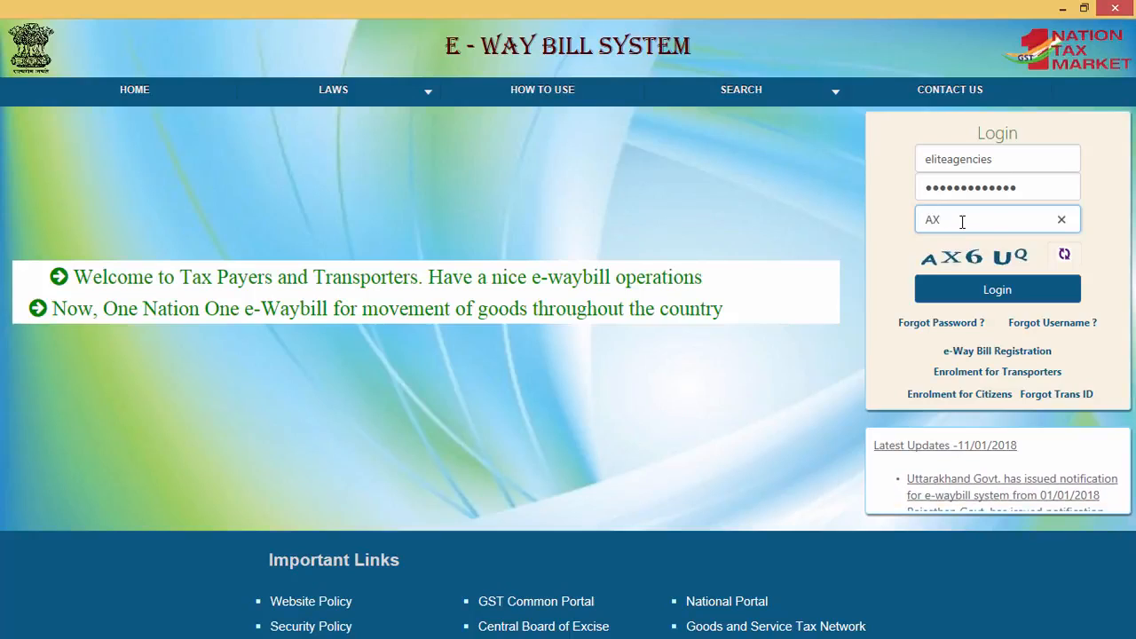
pyautogui.write('6U')
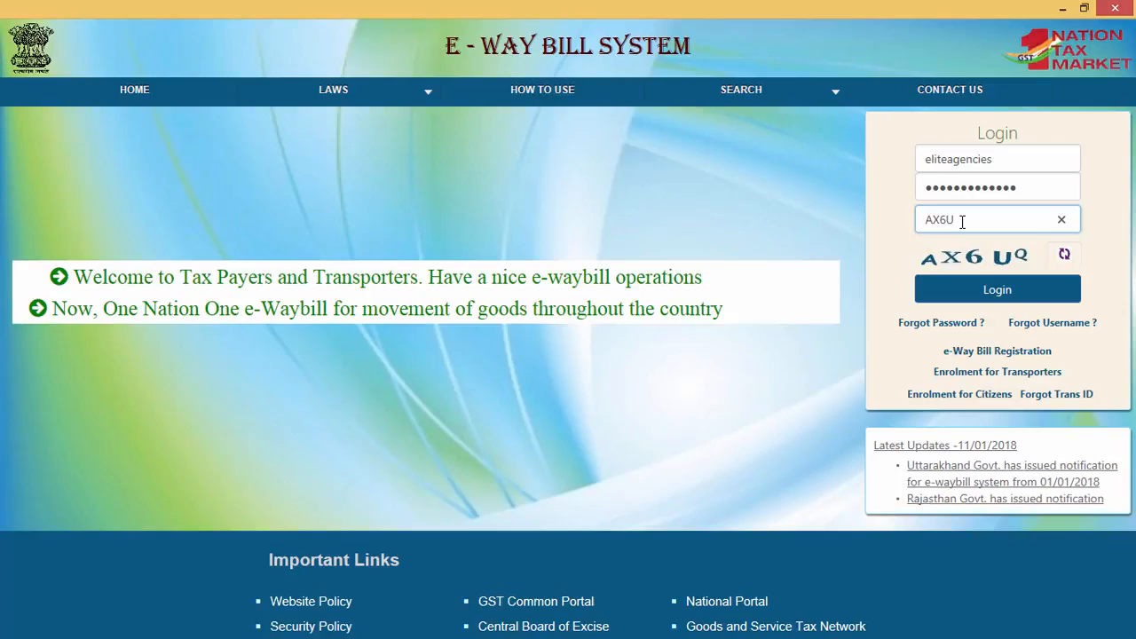
pyautogui.write('Q')
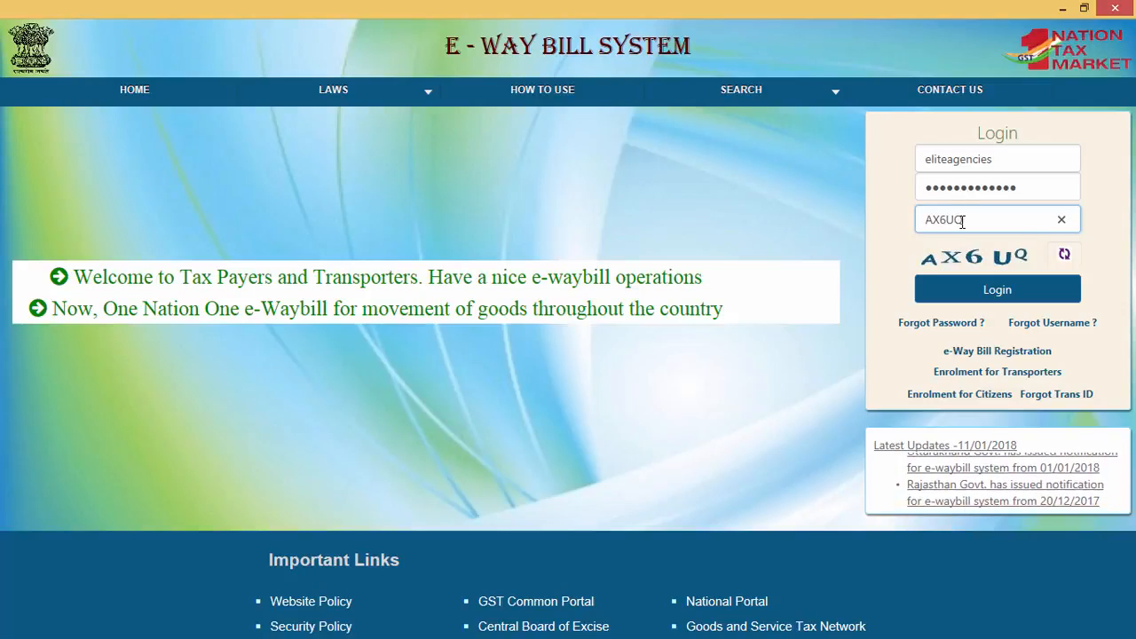
pyautogui.click(978, 290)
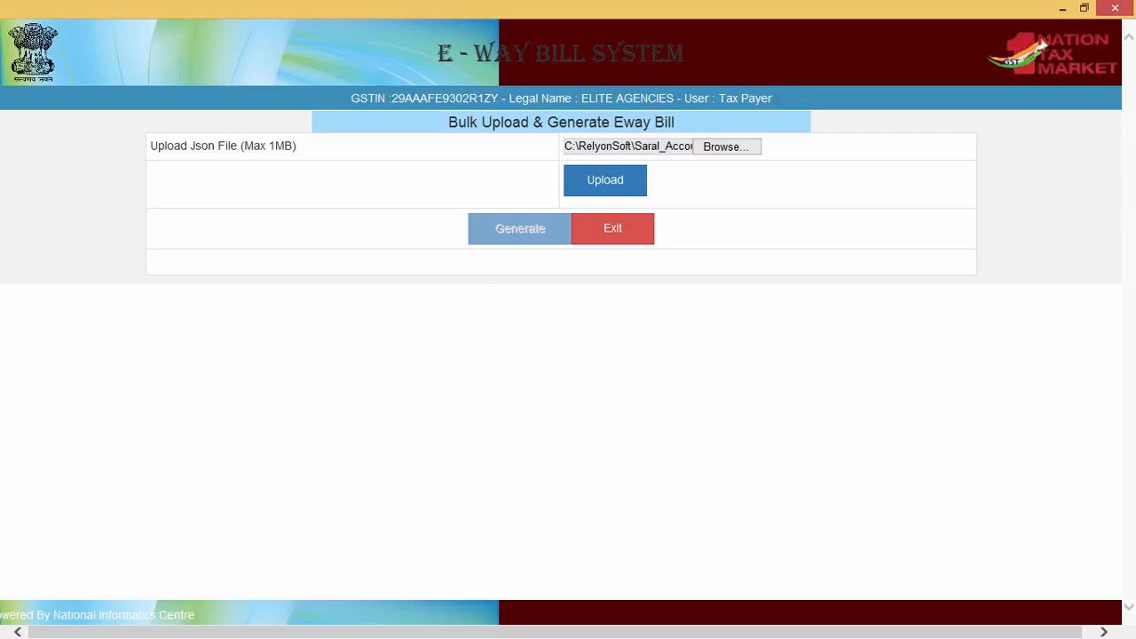
pyautogui.click(596, 188)
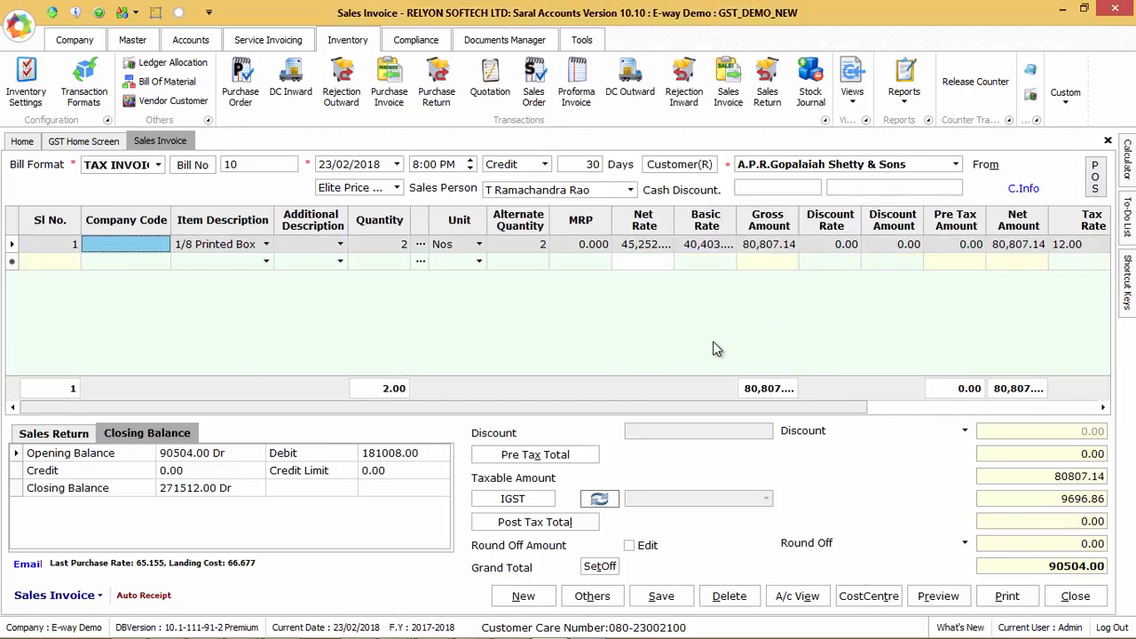
# Step: Open the E-Way transactions list from the GST Home Screen, showing the 23/02/2018 invoices
pyautogui.click(22, 141)
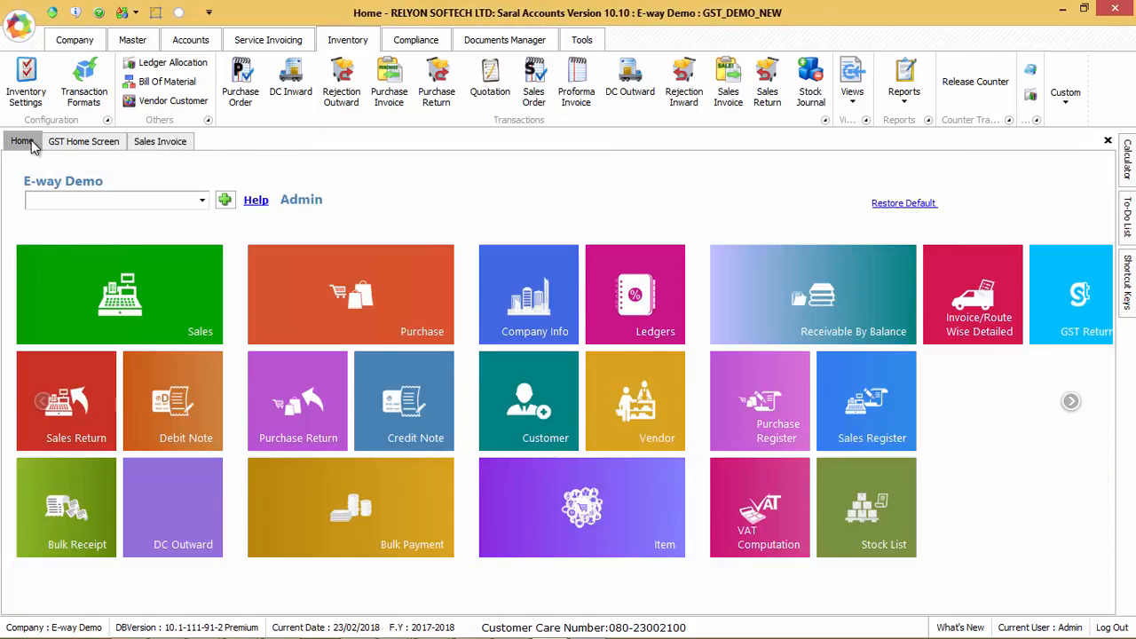
pyautogui.click(173, 541)
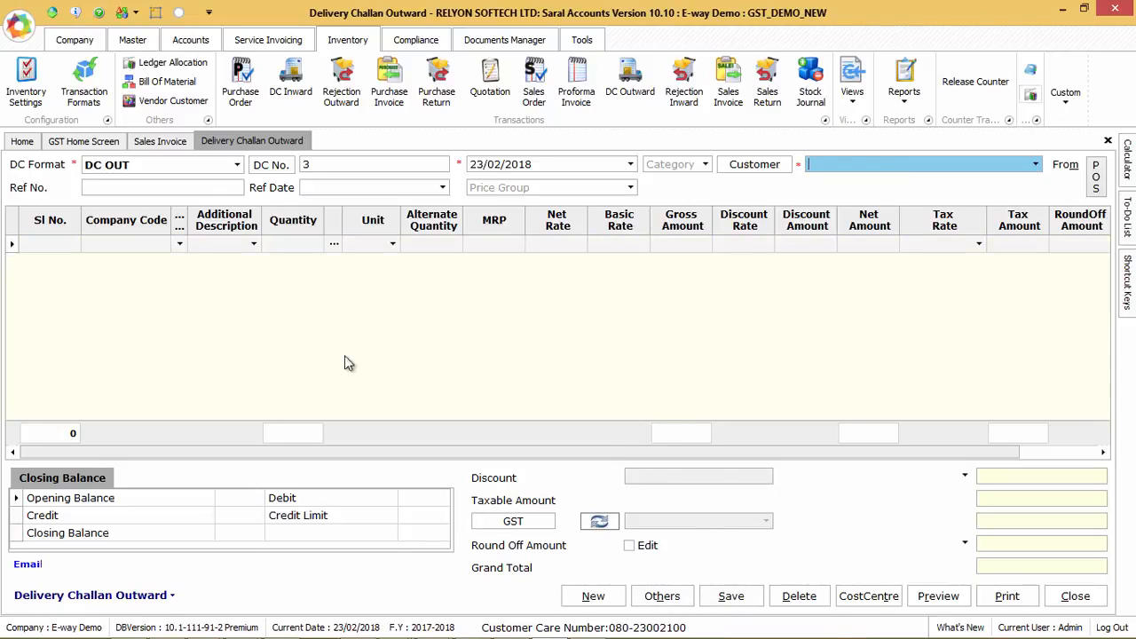
pyautogui.click(84, 142)
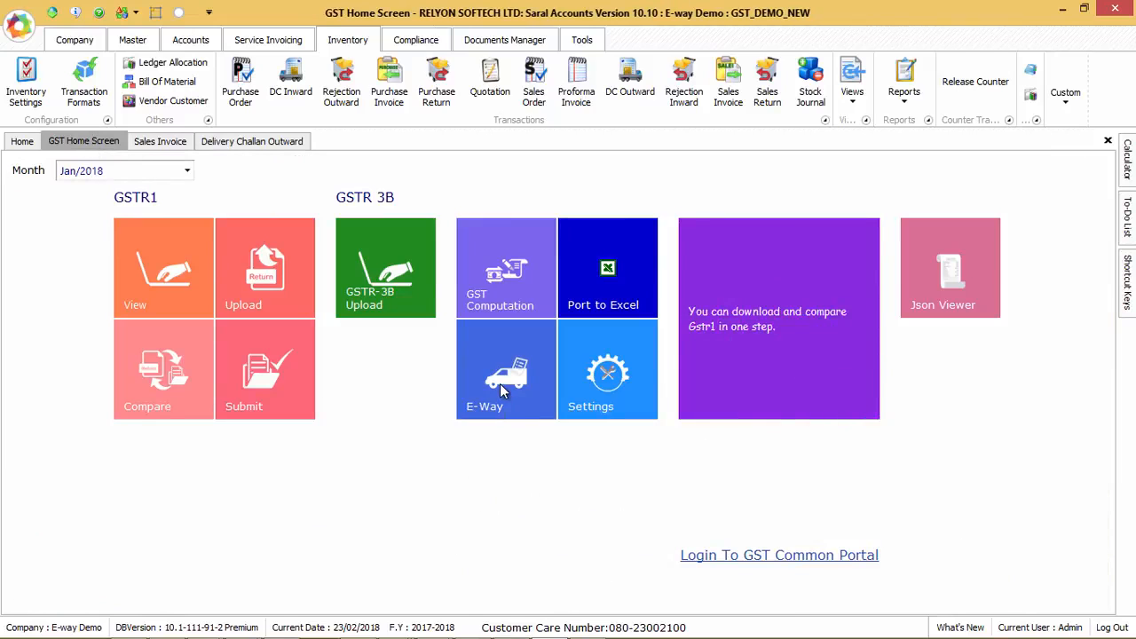
pyautogui.click(500, 383)
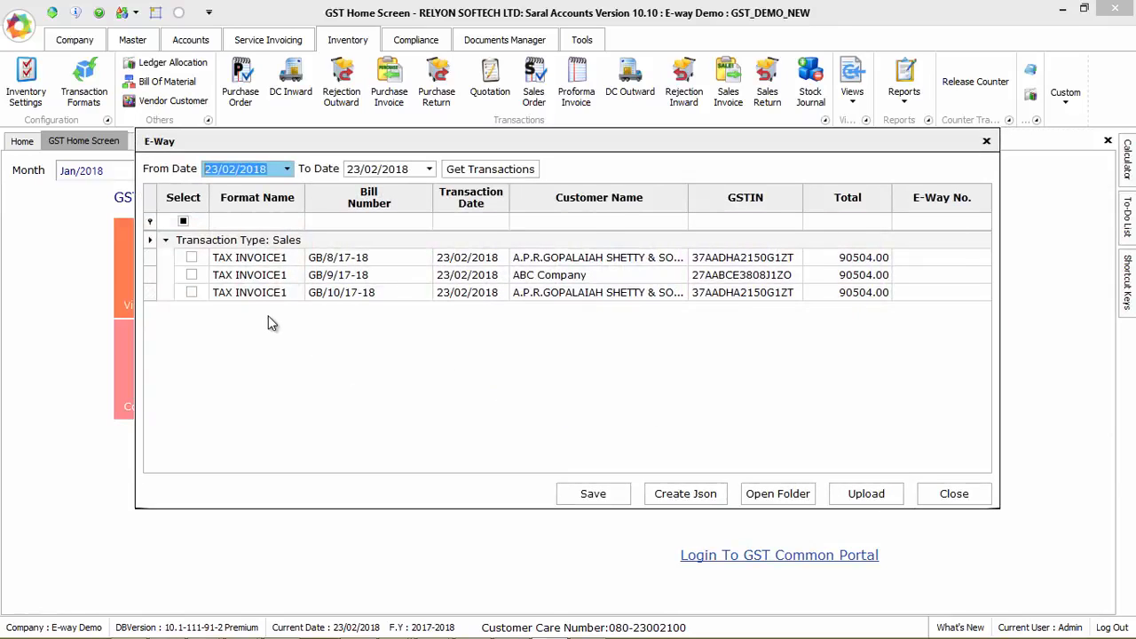
# Step: Create the E-Way JSON for bills GB/8/17-18 and GB/9/17-18 and upload it
pyautogui.click(192, 258)
pyautogui.click(191, 276)
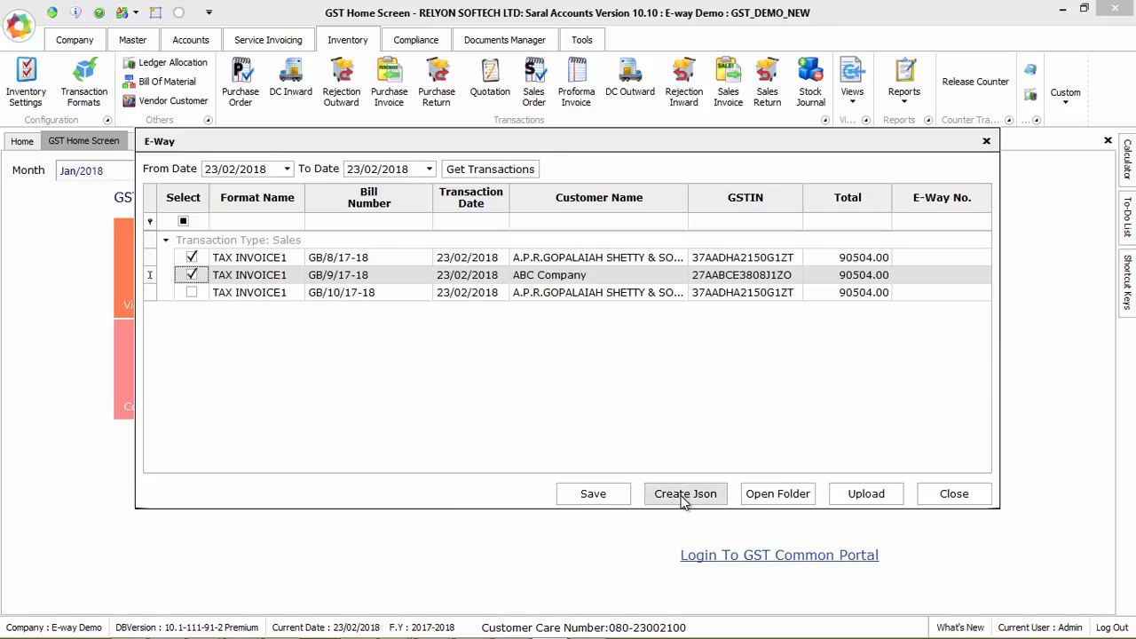
pyautogui.click(685, 495)
pyautogui.press('Return')
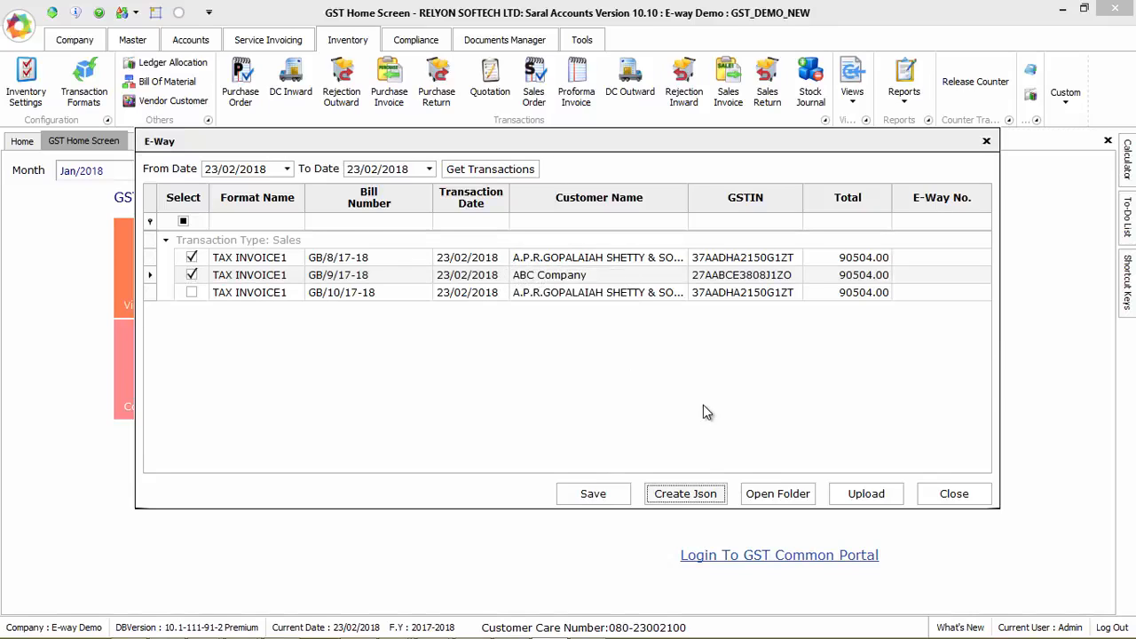
pyautogui.press('Tab')
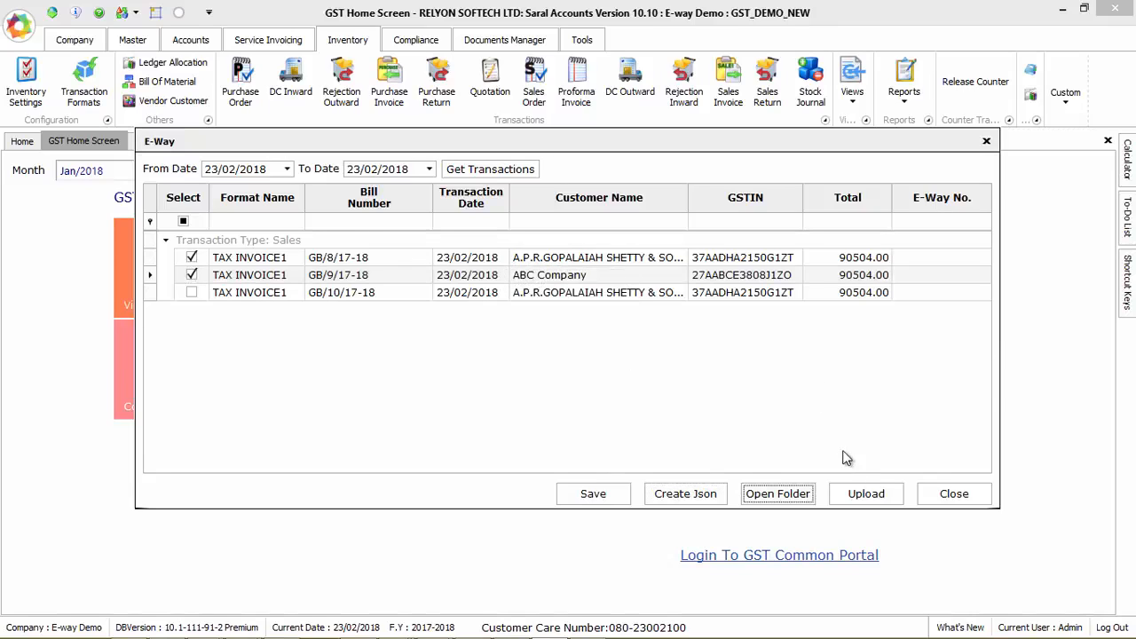
pyautogui.click(866, 494)
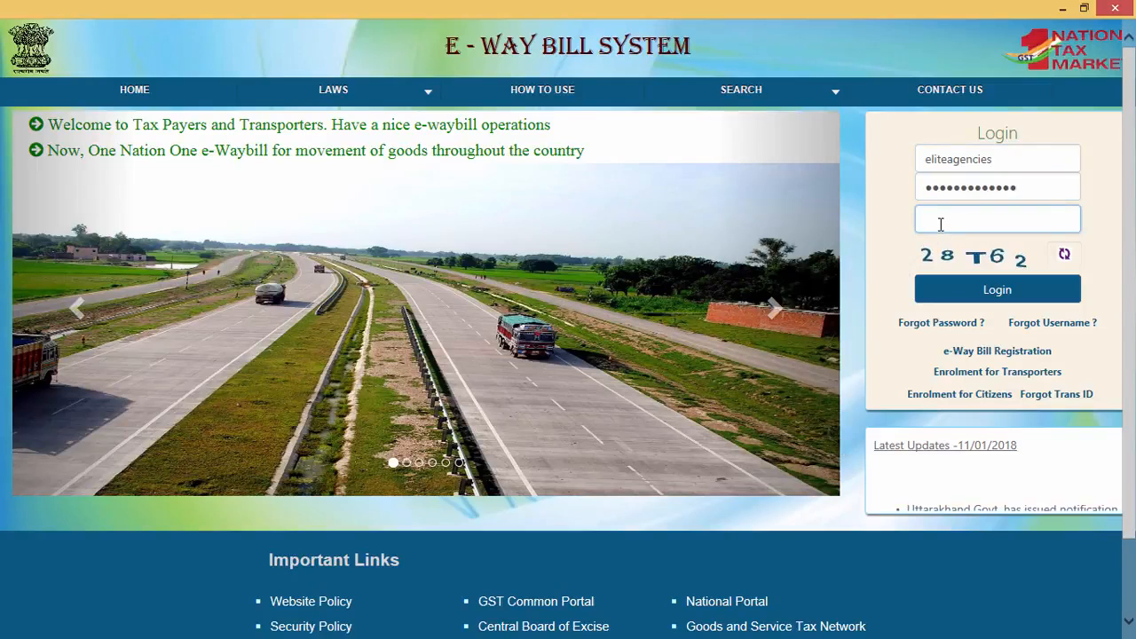
# Step: Log in to the E-Way Bill portal with the captcha and upload Eway23-02-18.json for GB/8/17-18 and GB/9/17-18
pyautogui.write('28T62')
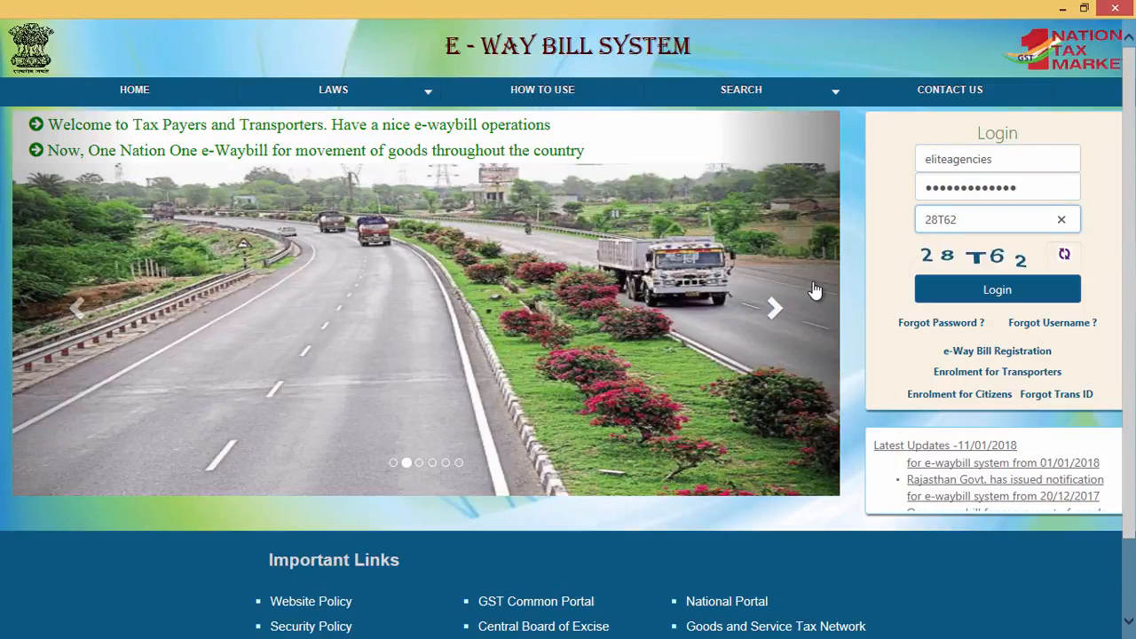
pyautogui.click(985, 288)
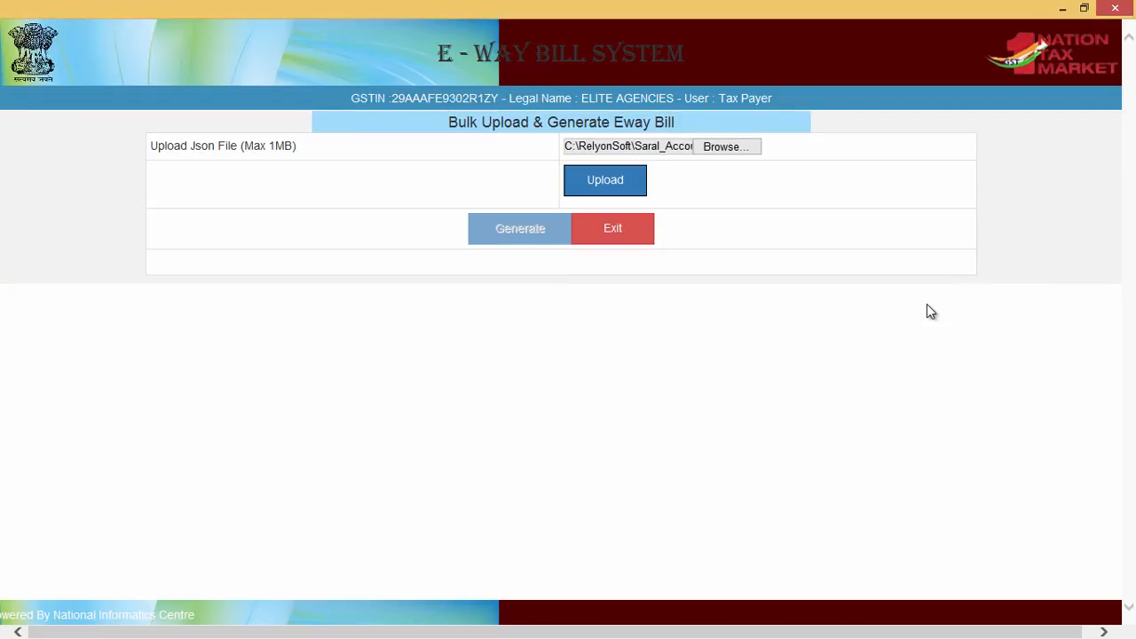
pyautogui.click(607, 185)
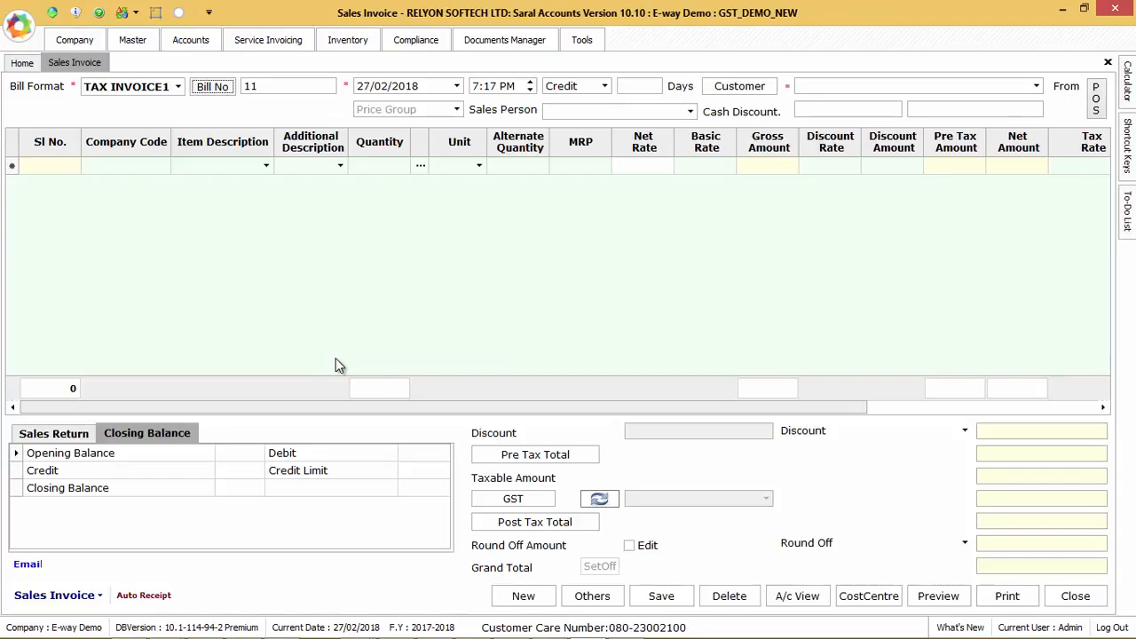
# Step: Load sales invoice 10 and bring up its E-Way details under Others
pyautogui.click(209, 89)
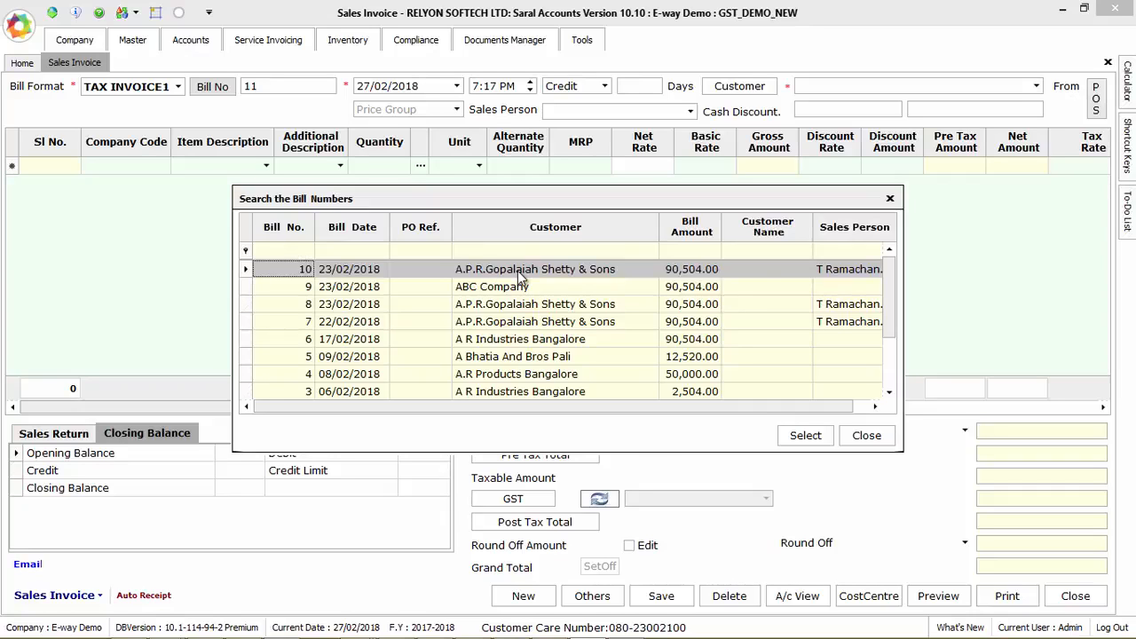
pyautogui.doubleClick(517, 271)
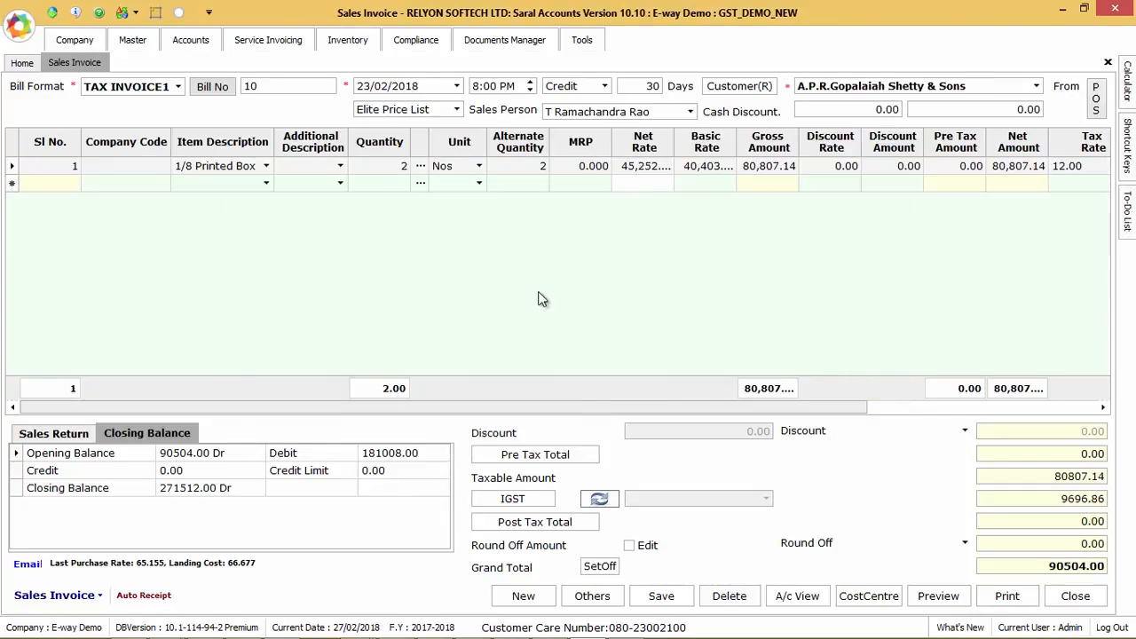
pyautogui.click(592, 596)
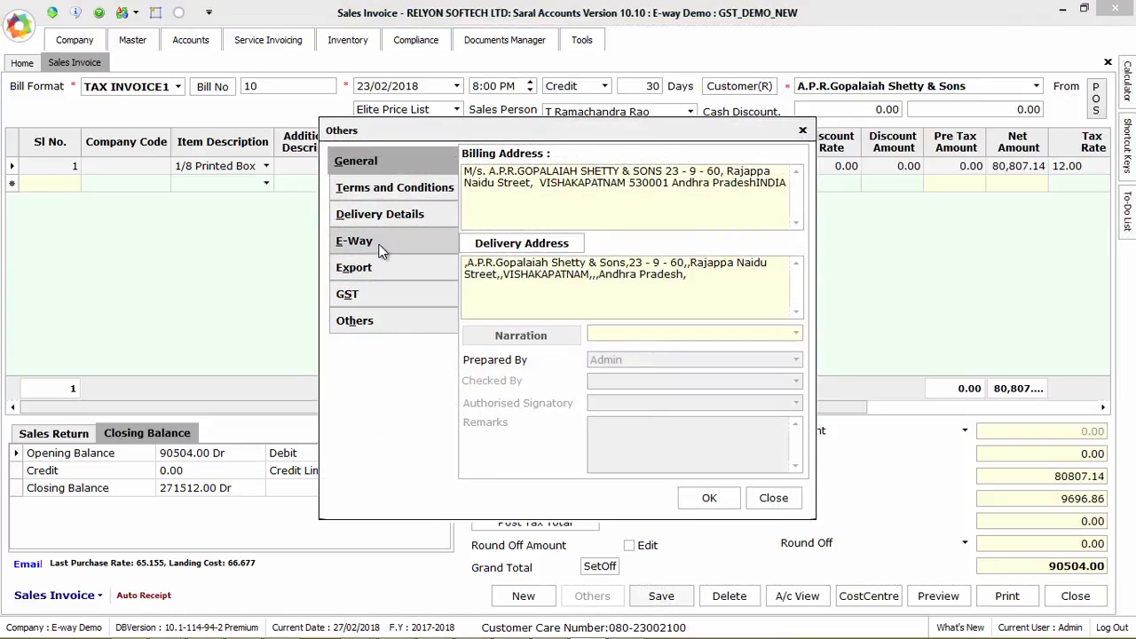
pyautogui.click(379, 249)
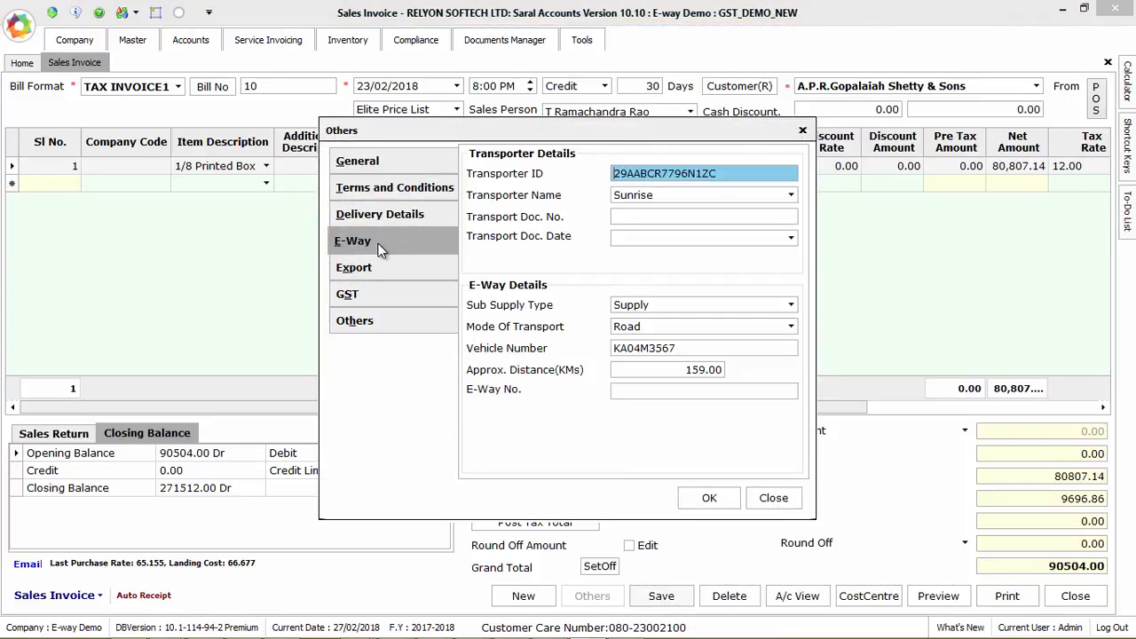
# Step: Paste the portal's e-way number into E-Way No. and save invoice 10
pyautogui.click(663, 392)
pyautogui.hotkey('ctrl', 'v')
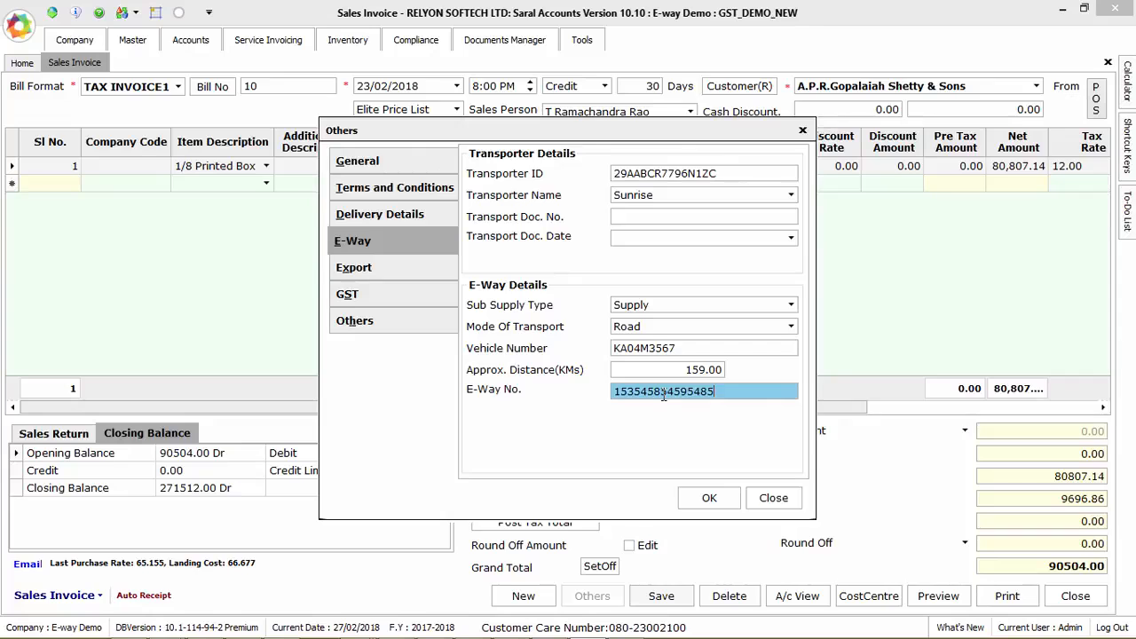
pyautogui.click(707, 499)
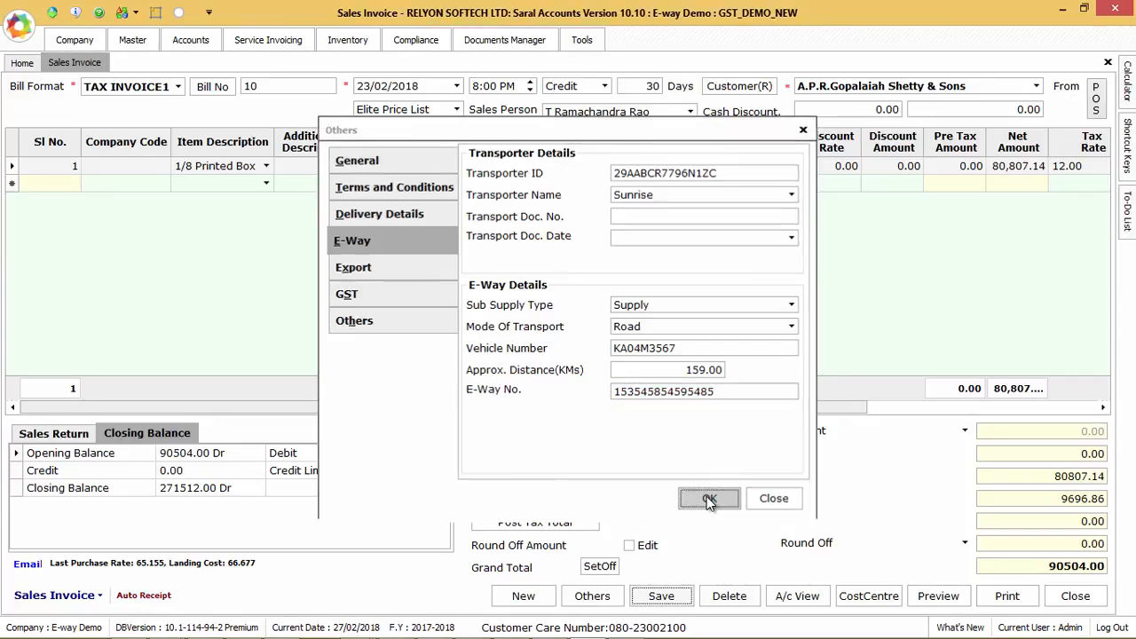
pyautogui.click(661, 596)
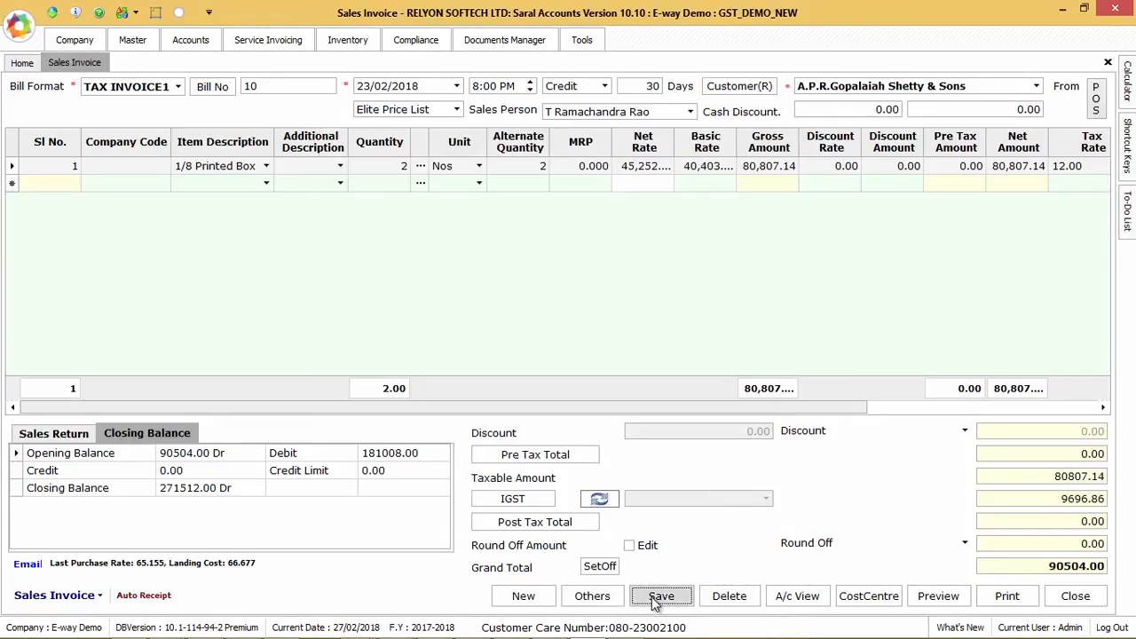
pyautogui.press('Return')
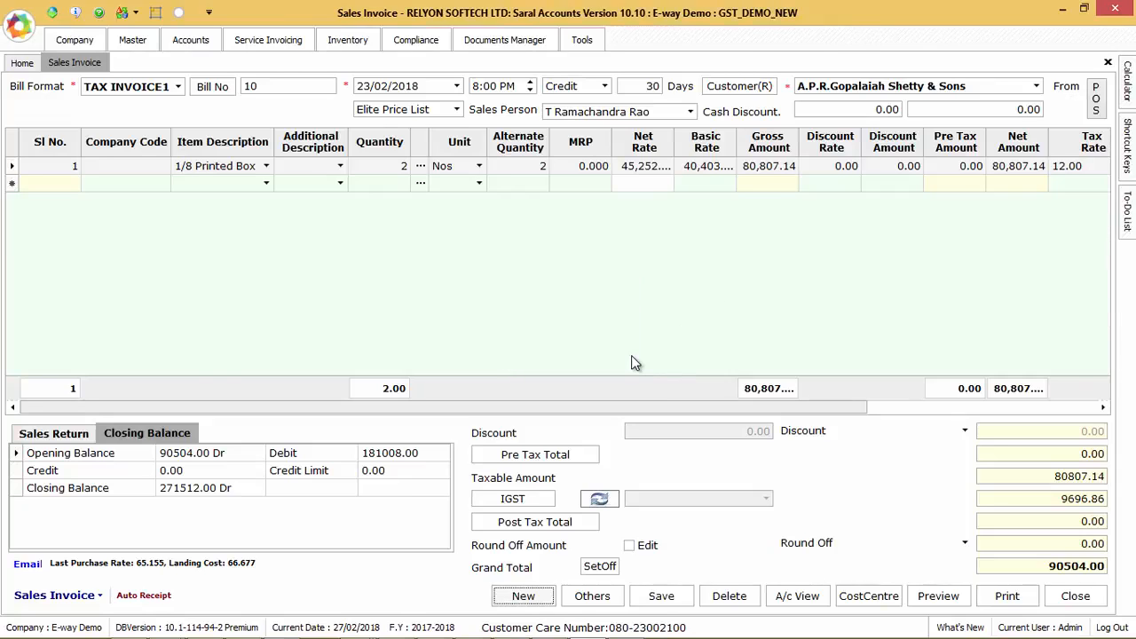